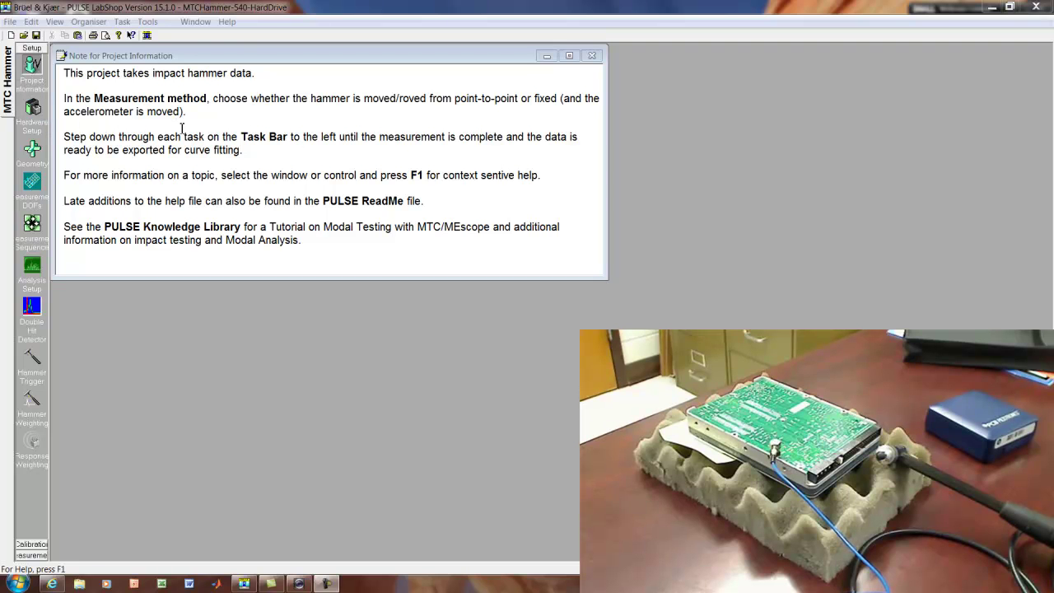
Move from the hardware setup to the Geometry view of the 18-point rectangular plate model.
click(33, 110)
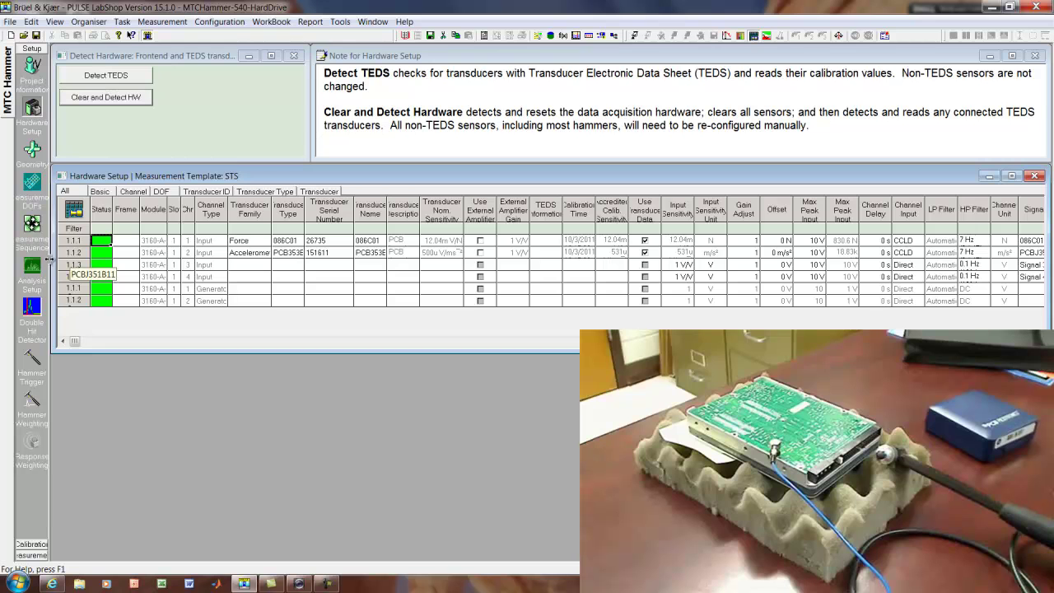
click(32, 150)
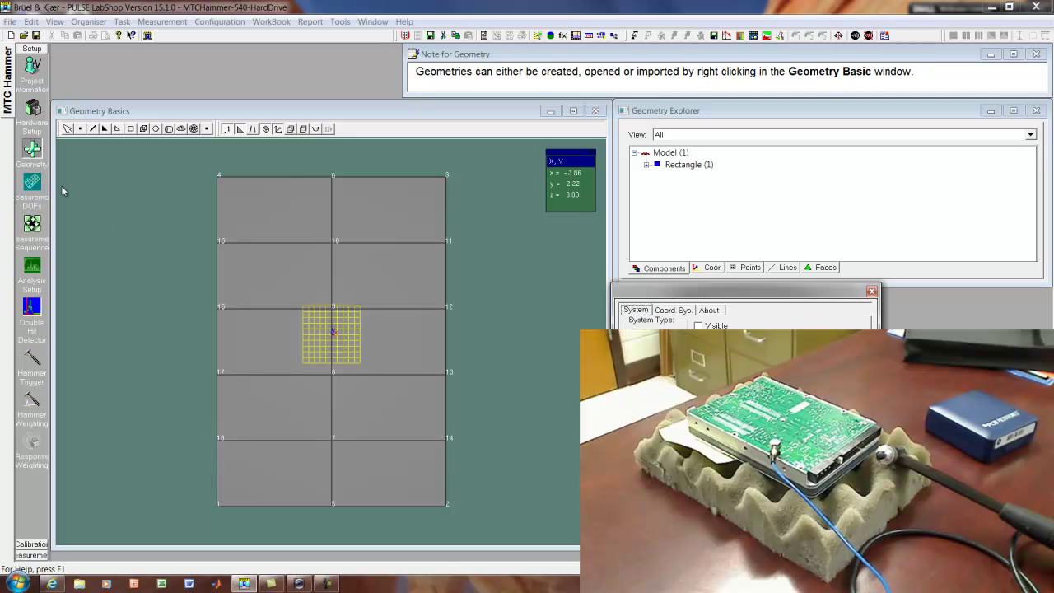
In Measurement DOFs, change point 8's hammer transducer direction to X+.
click(31, 182)
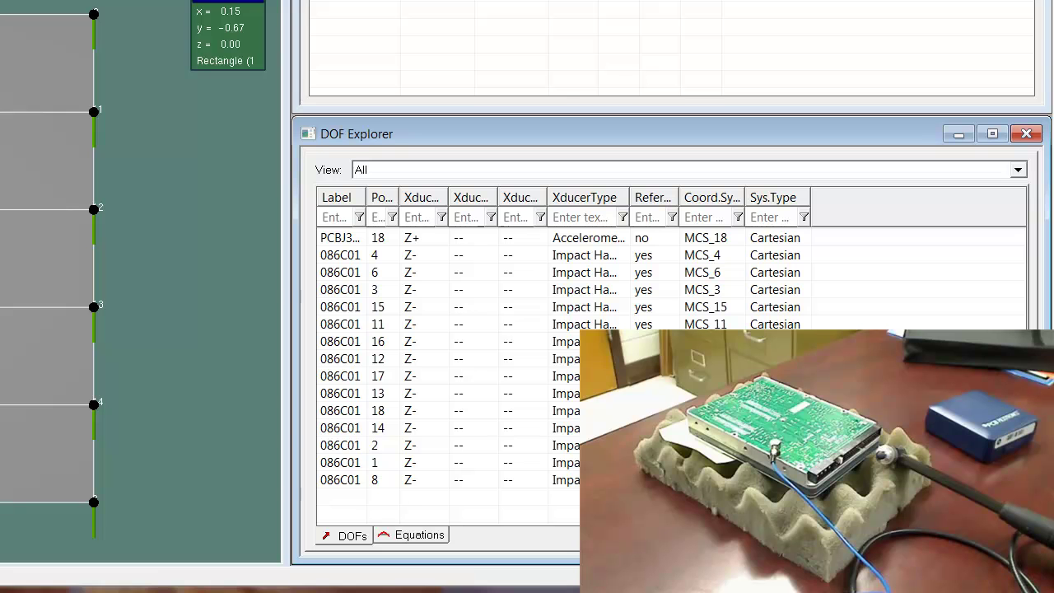
click(416, 488)
click(418, 486)
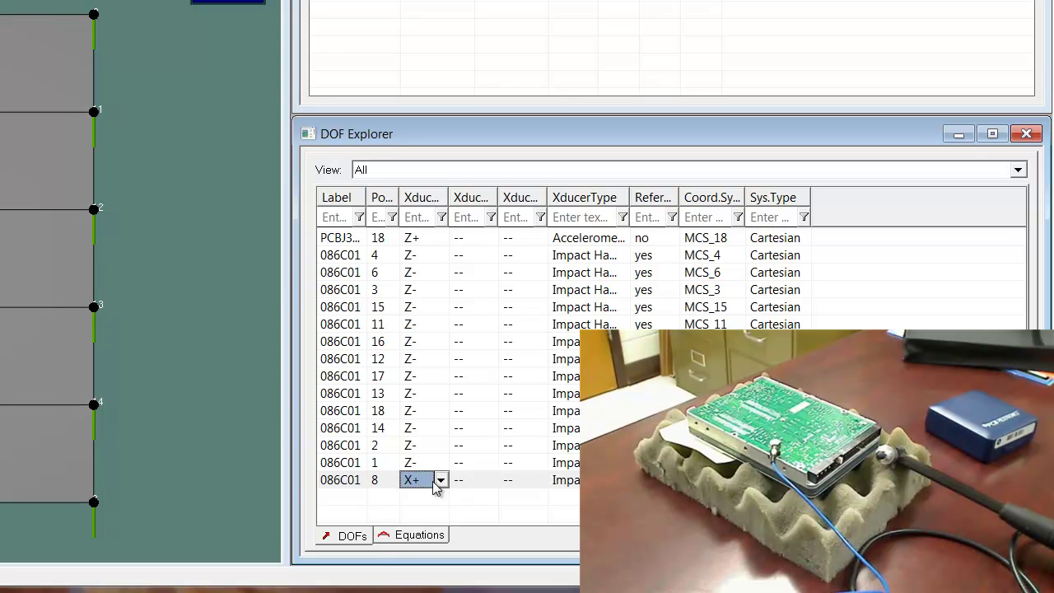
click(434, 500)
click(445, 481)
click(428, 481)
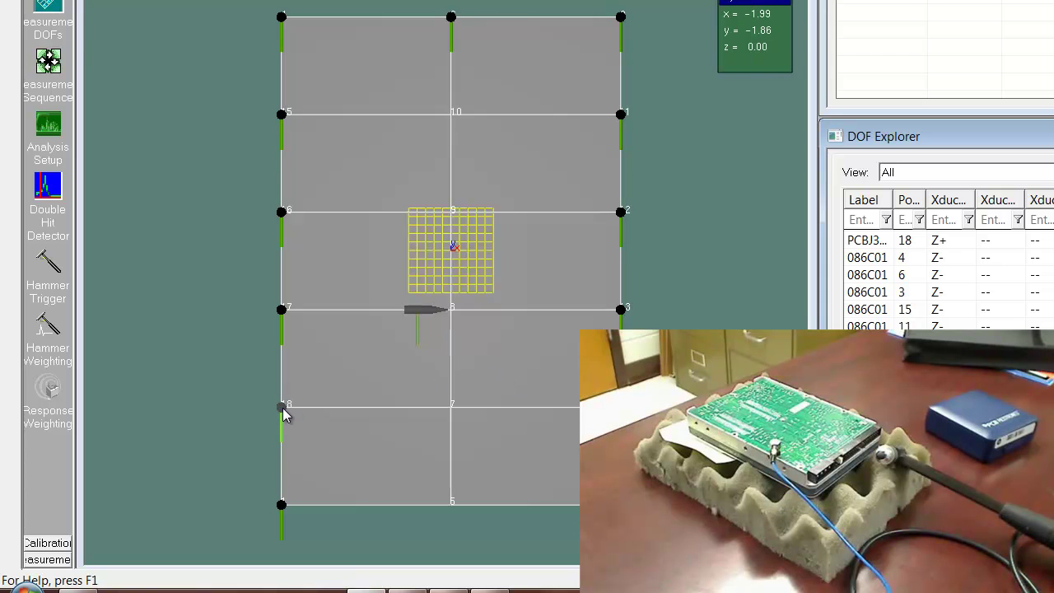
Try X- for the point 18 accelerometer direction, then set it back to Z+.
click(960, 243)
click(966, 247)
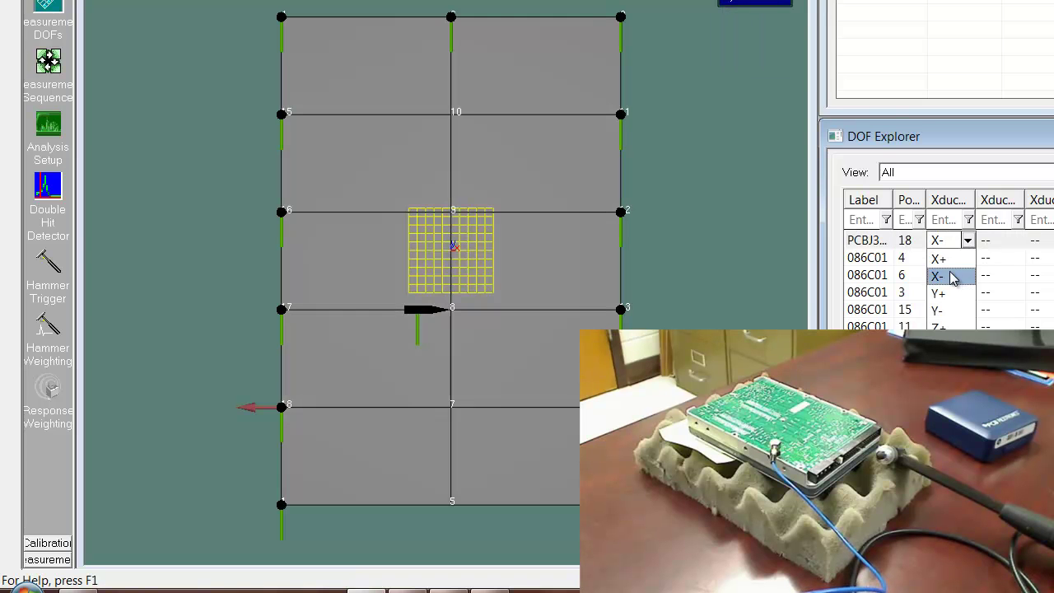
click(953, 278)
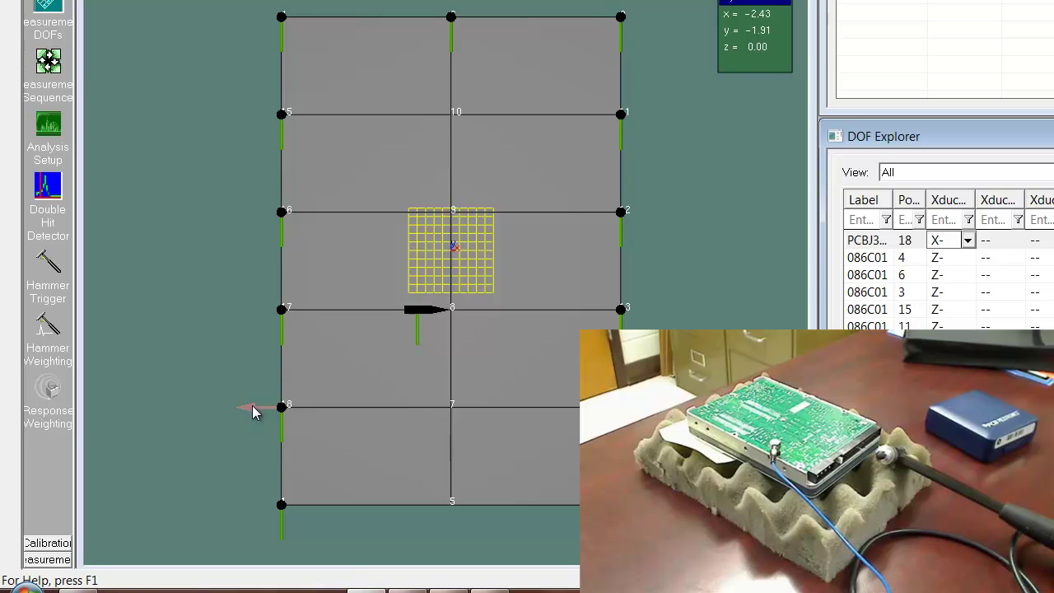
click(968, 239)
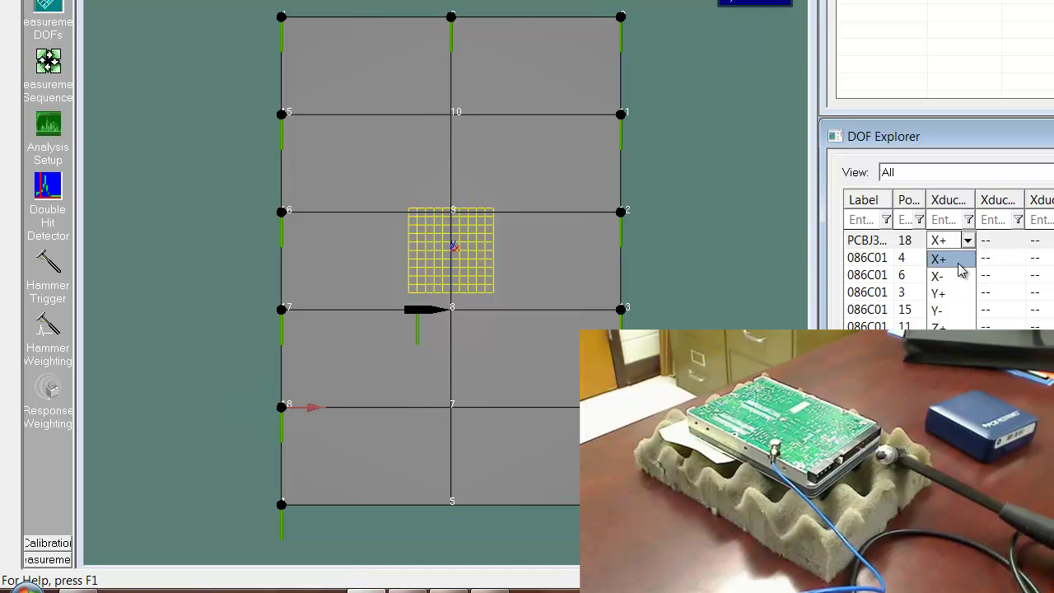
click(954, 327)
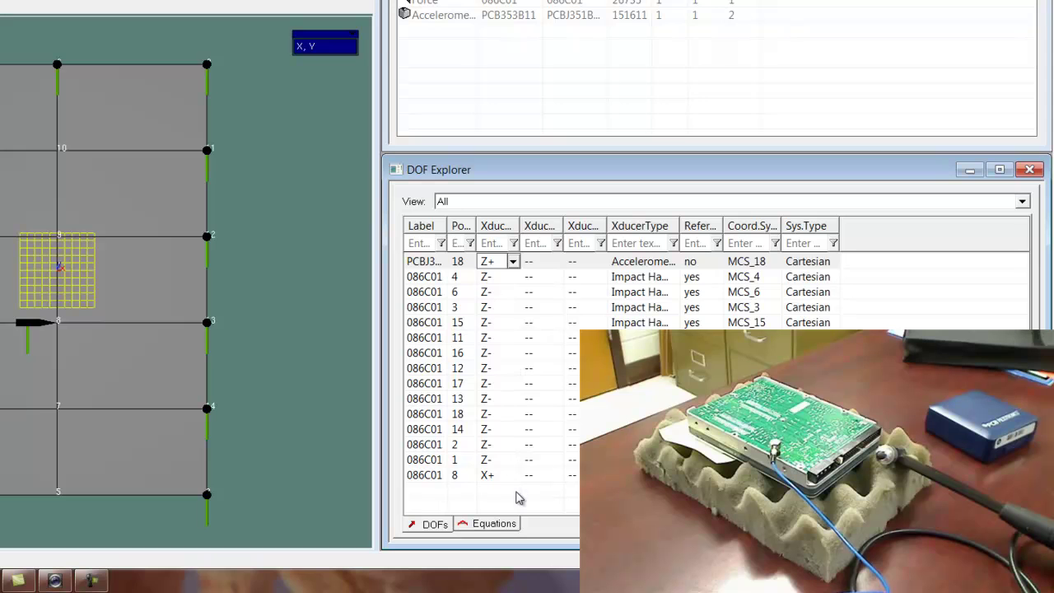
click(638, 500)
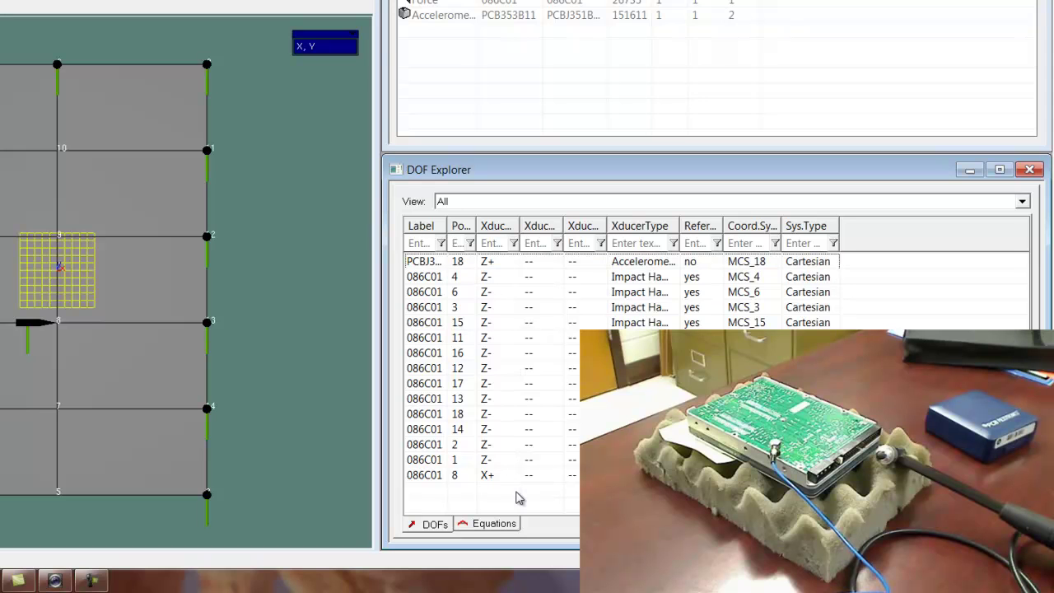
Select the hammer rows from point 4 through point 8 and open point 8's direction choices.
click(505, 284)
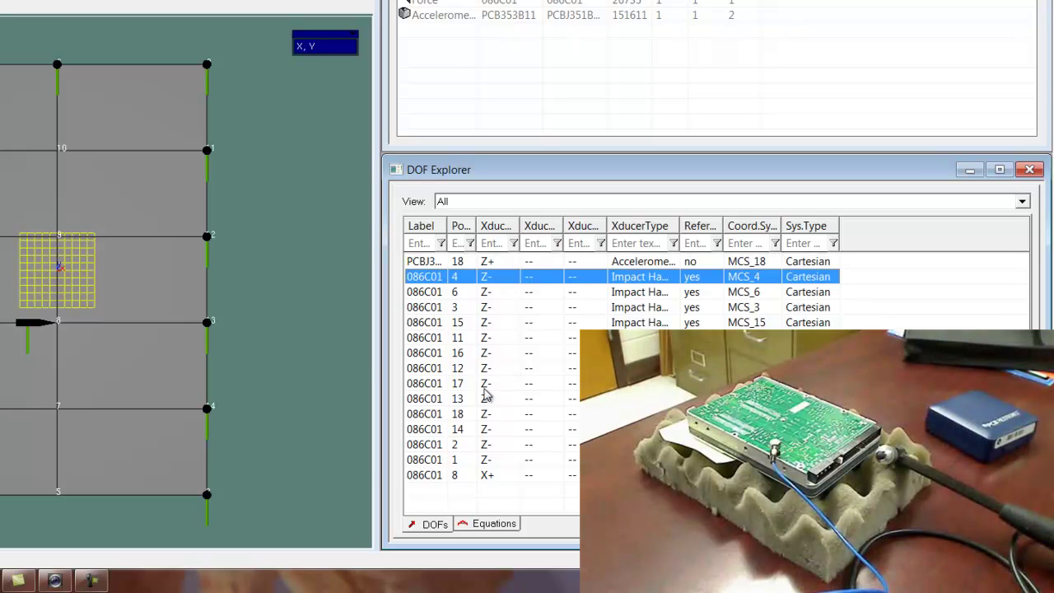
shift+click(499, 480)
click(498, 482)
click(509, 477)
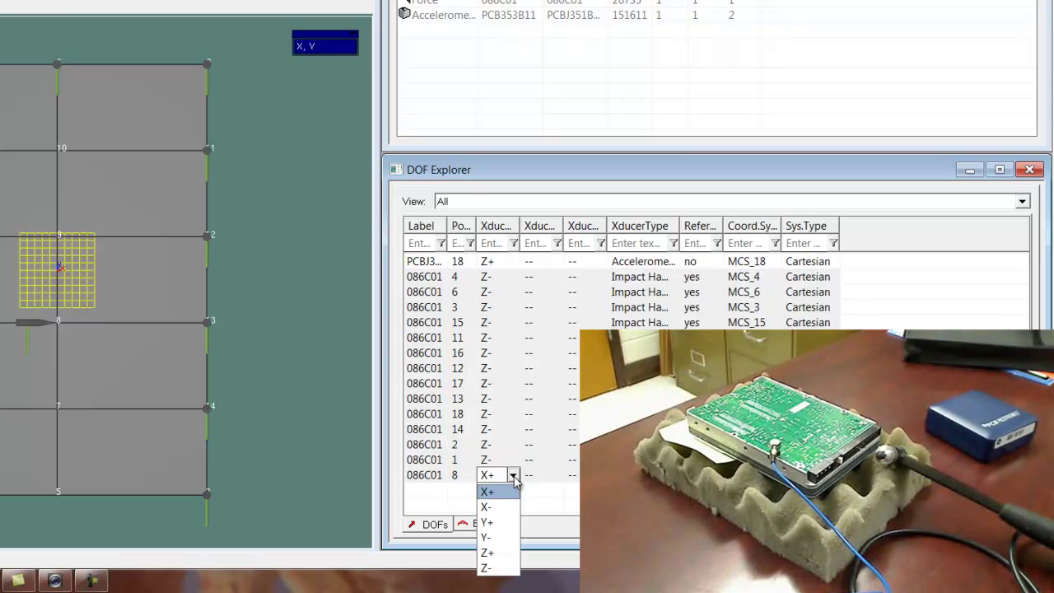
Set point 8's hammer direction back to Z-.
click(501, 569)
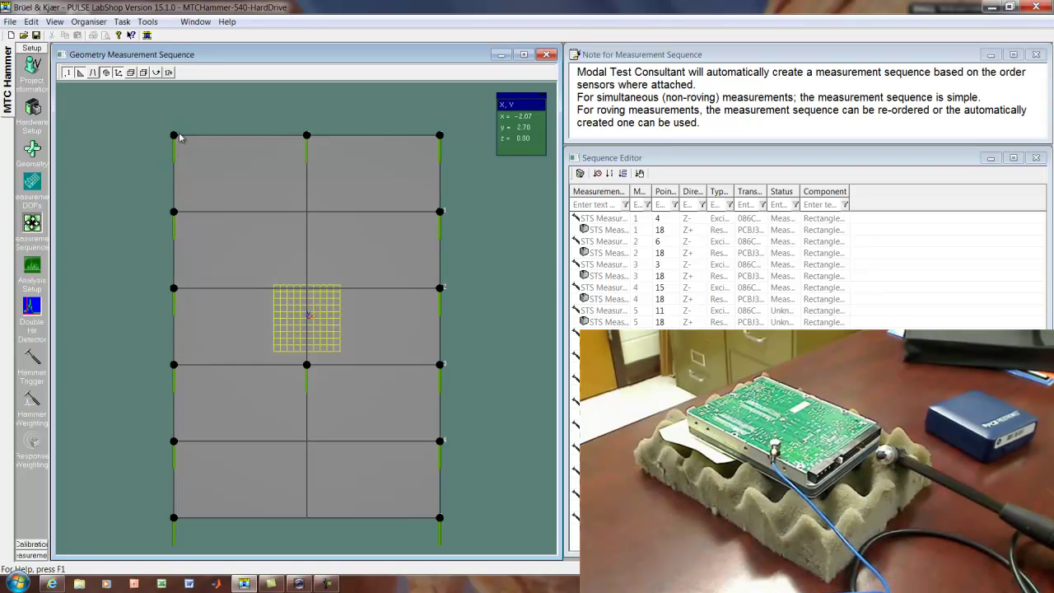
Confirm the analysis setup uses 6400 lines at a 25.6 kHz span, then check the Double Hit Detector shows Disabled.
click(32, 266)
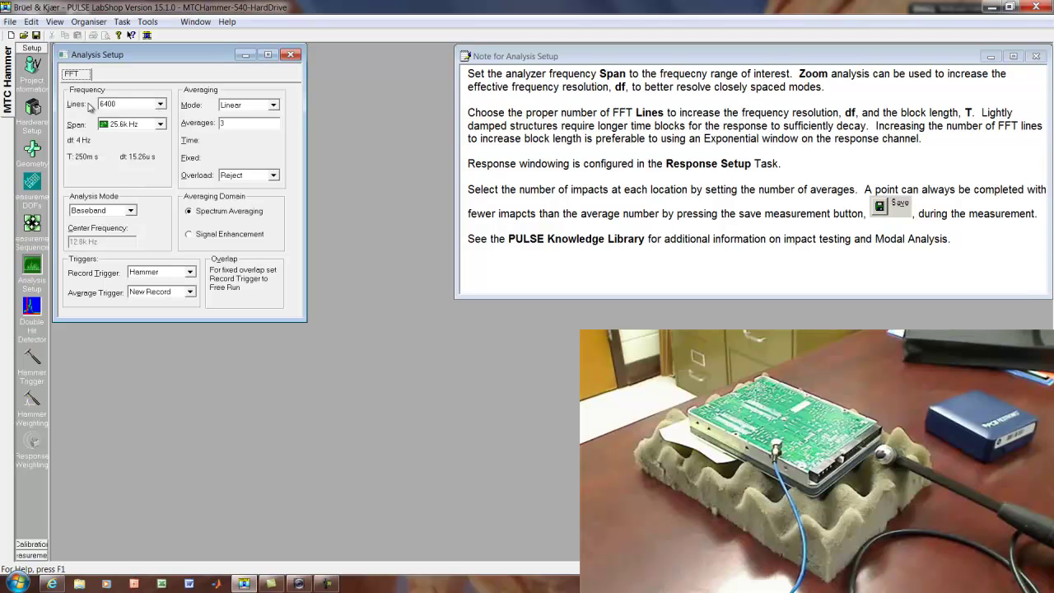
click(159, 105)
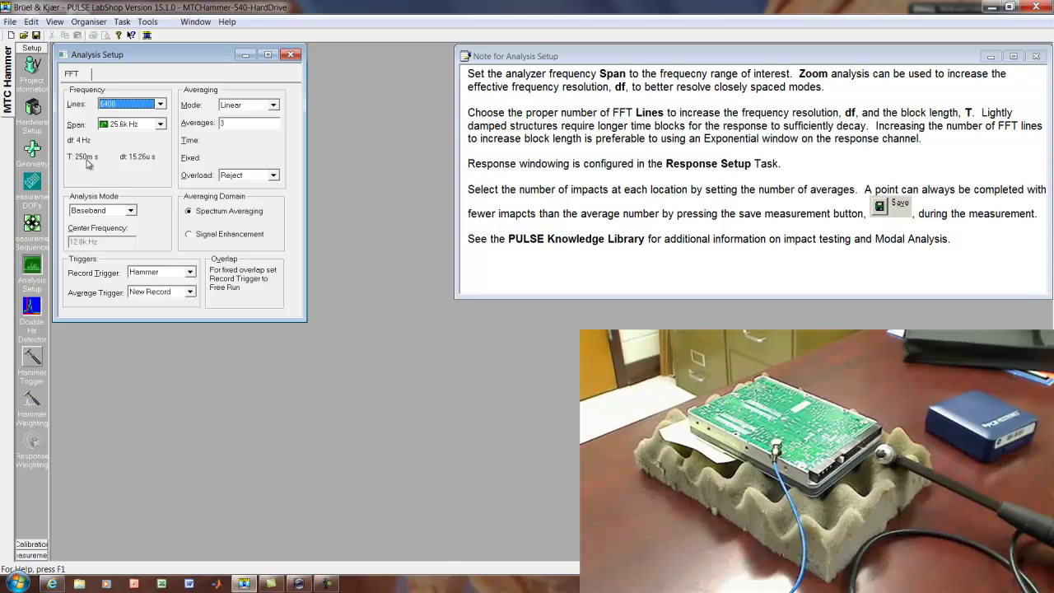
click(32, 307)
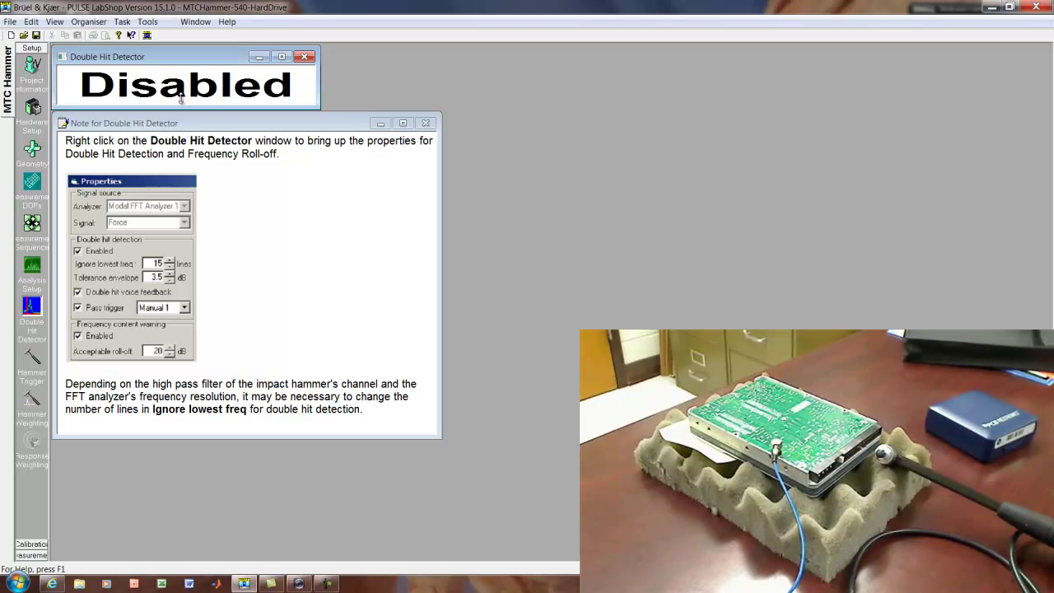
Initialize the hammer trigger (5.923 N level, 100 ms hold-off) and start a new capture.
click(32, 356)
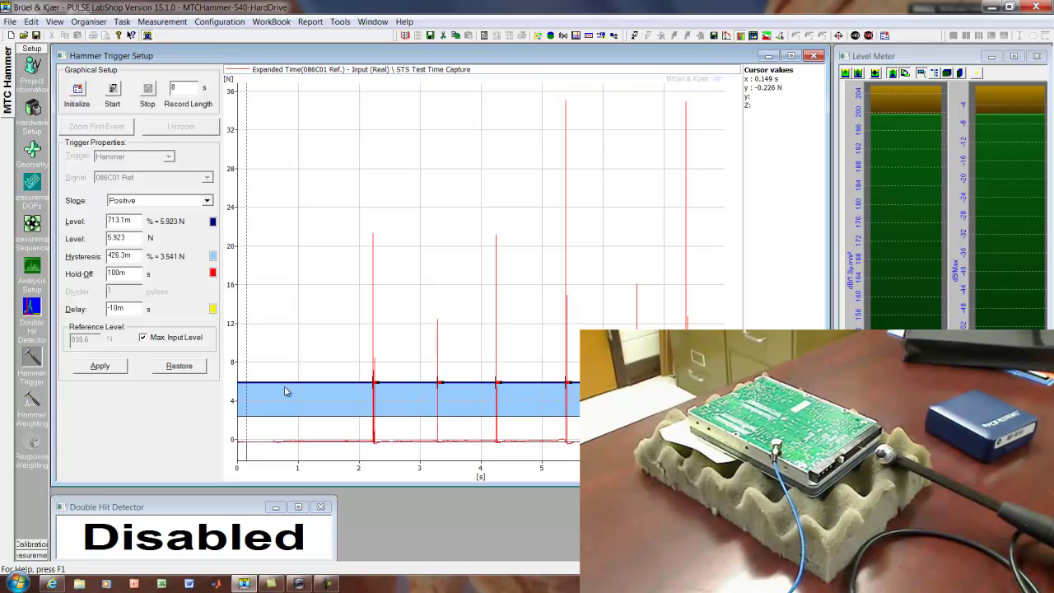
click(82, 93)
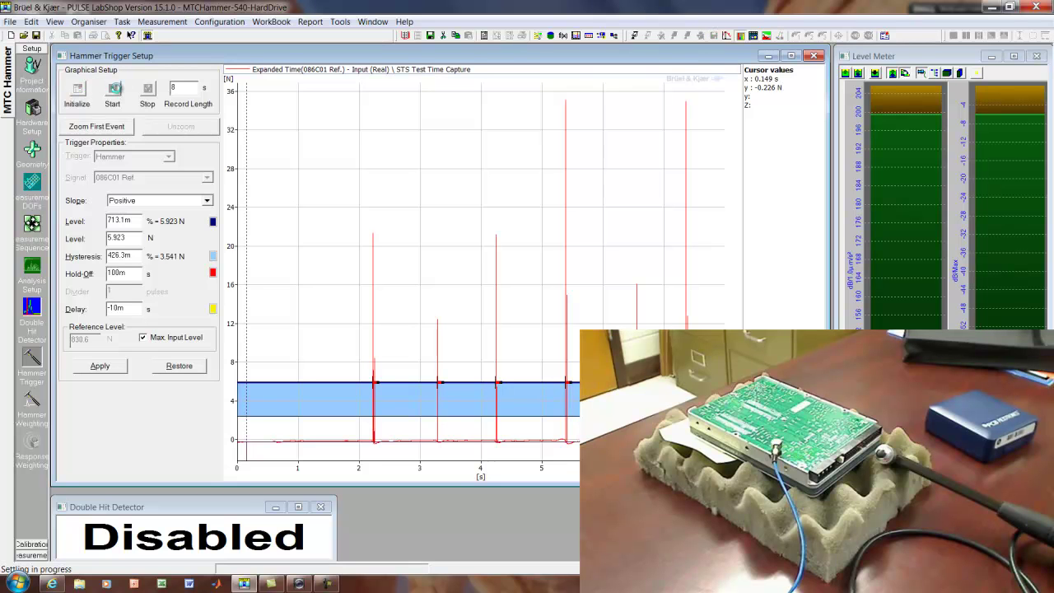
click(113, 90)
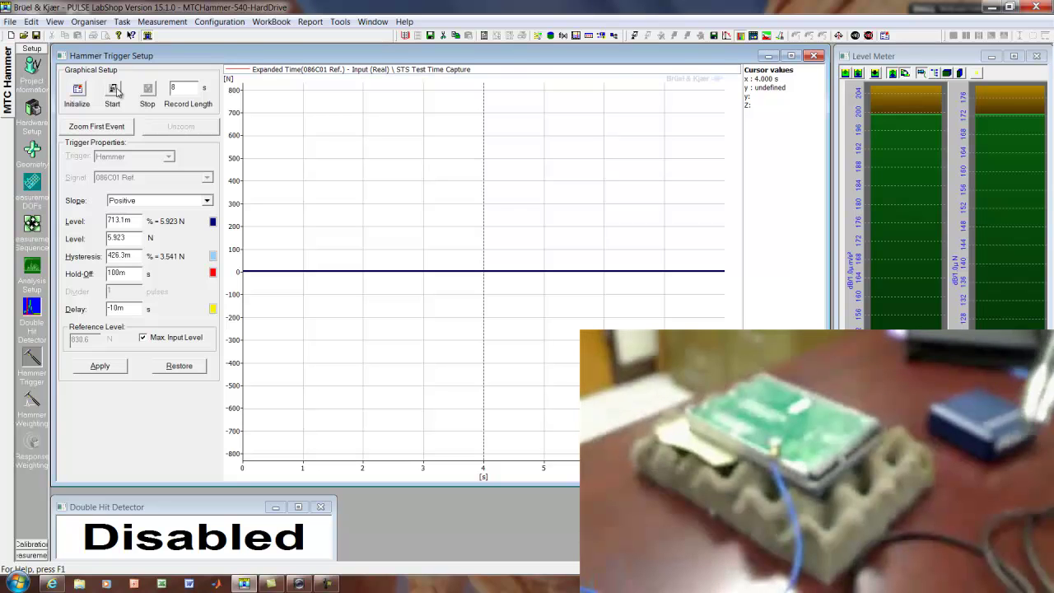
Start a fresh 8 s capture and record five hammer impacts peaking near 32 N.
click(116, 91)
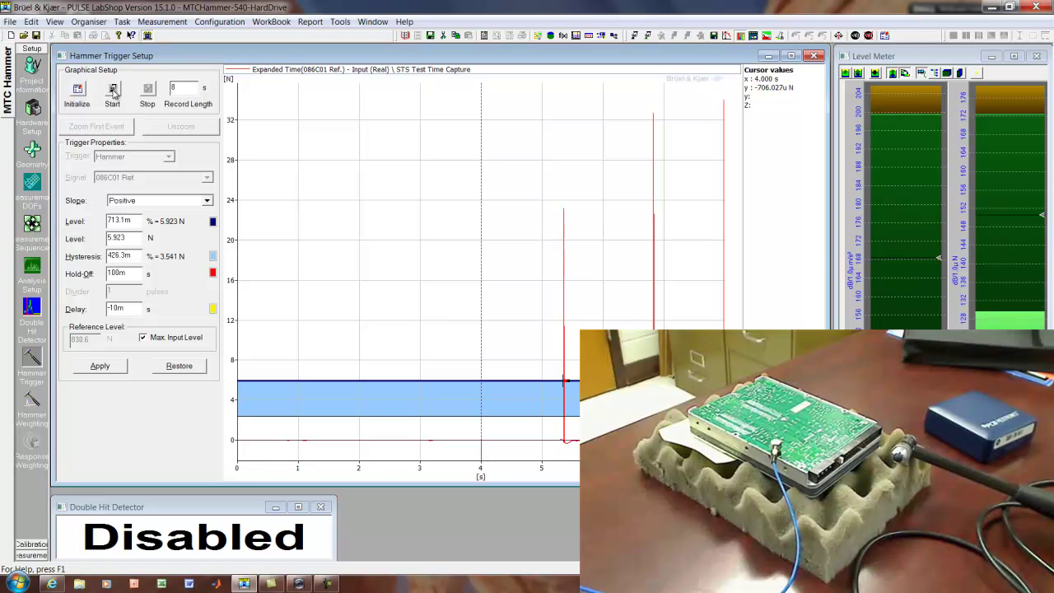
click(115, 93)
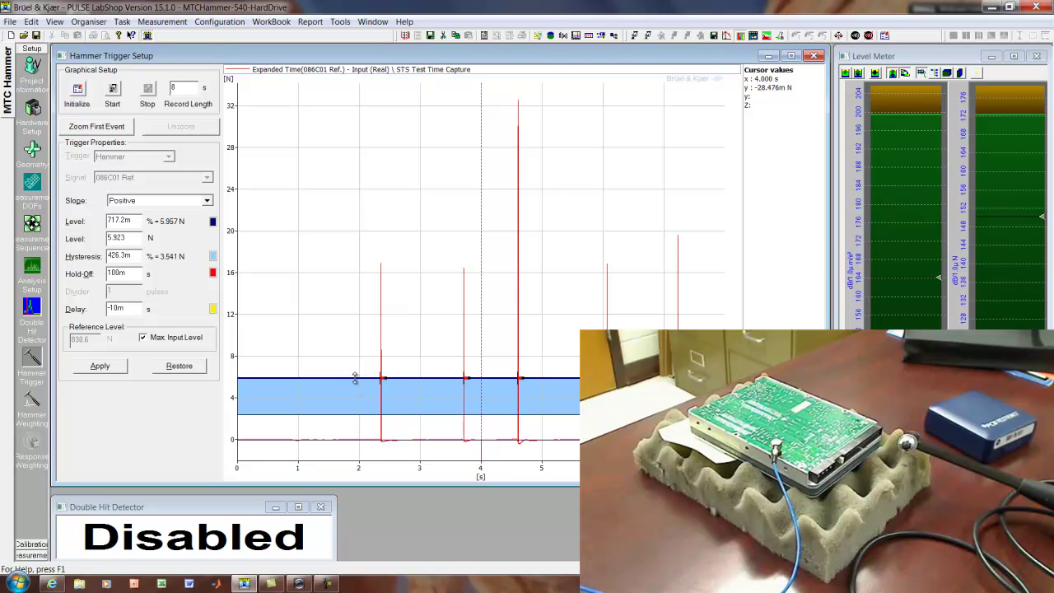
Set the trigger level to 5.799 N with 3.472 N hysteresis, check the first impact, and apply.
mouse_move(356, 373)
mouse_down()
mouse_move(356, 364)
mouse_move(360, 378)
mouse_up()
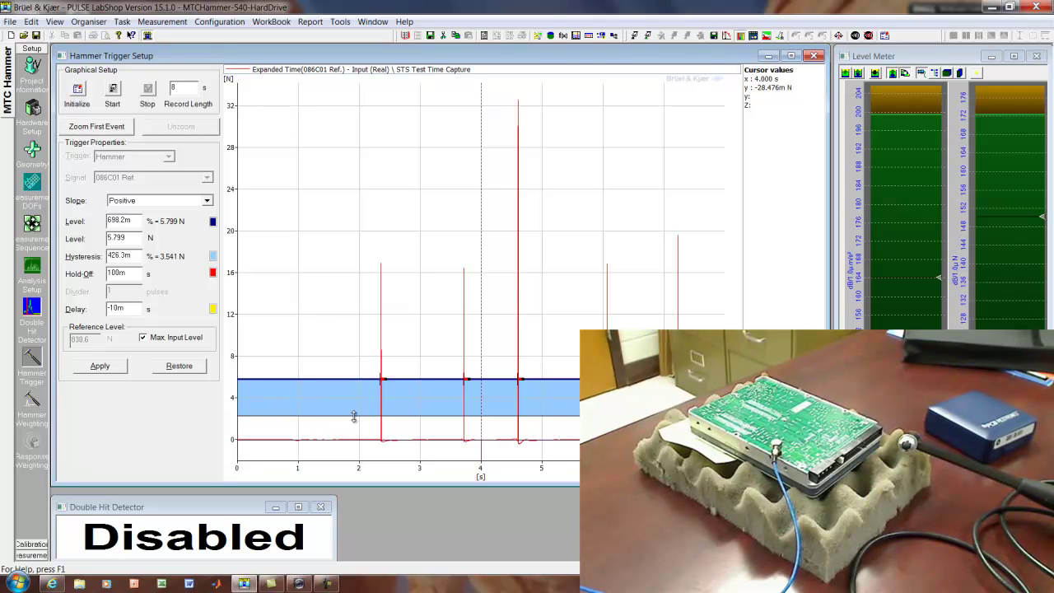
mouse_move(354, 417)
mouse_down()
mouse_move(354, 438)
mouse_move(356, 406)
mouse_move(357, 417)
mouse_up()
click(104, 127)
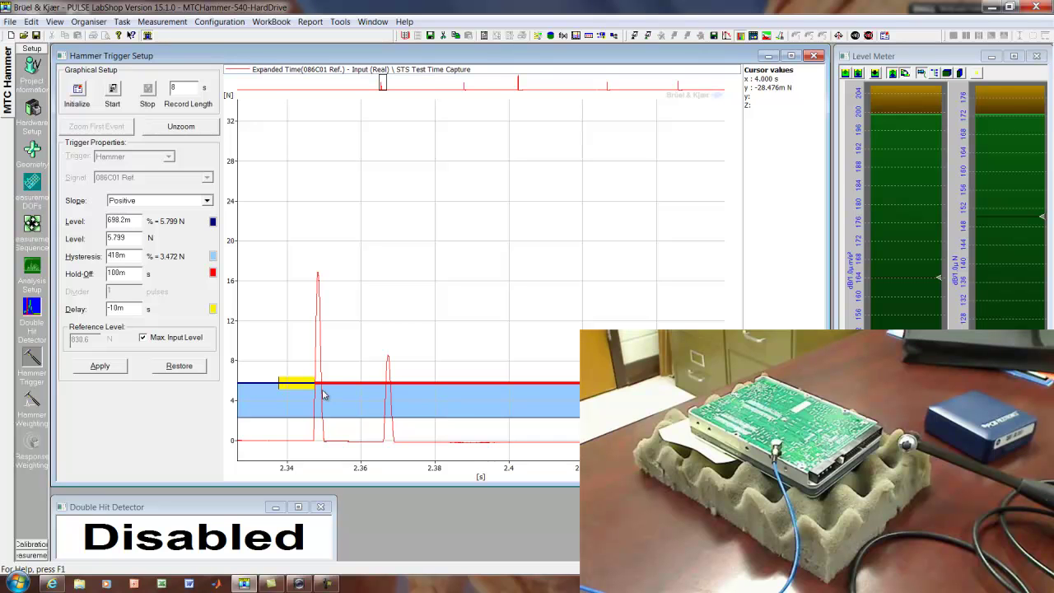
click(100, 366)
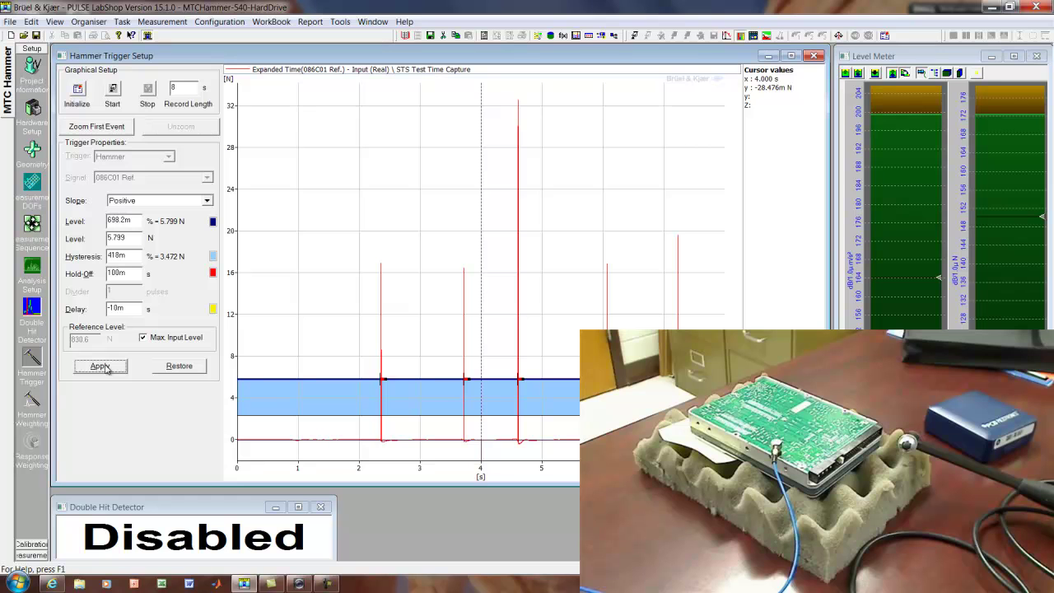
Shape the hammer force window on a live hit to 7.677 ms length with a sloped 4.357 ms trailing edge.
click(32, 402)
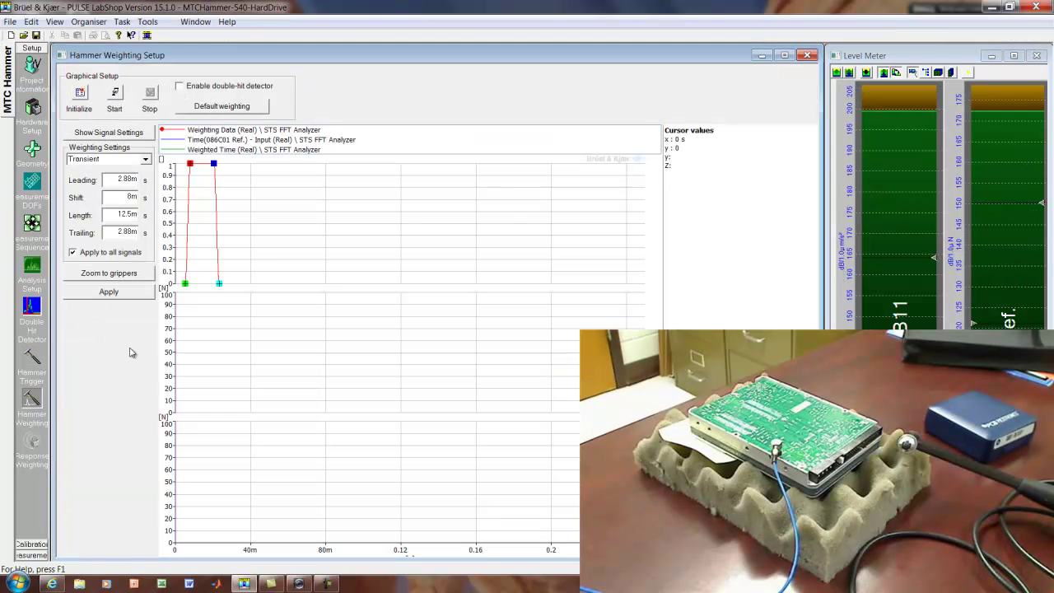
click(118, 95)
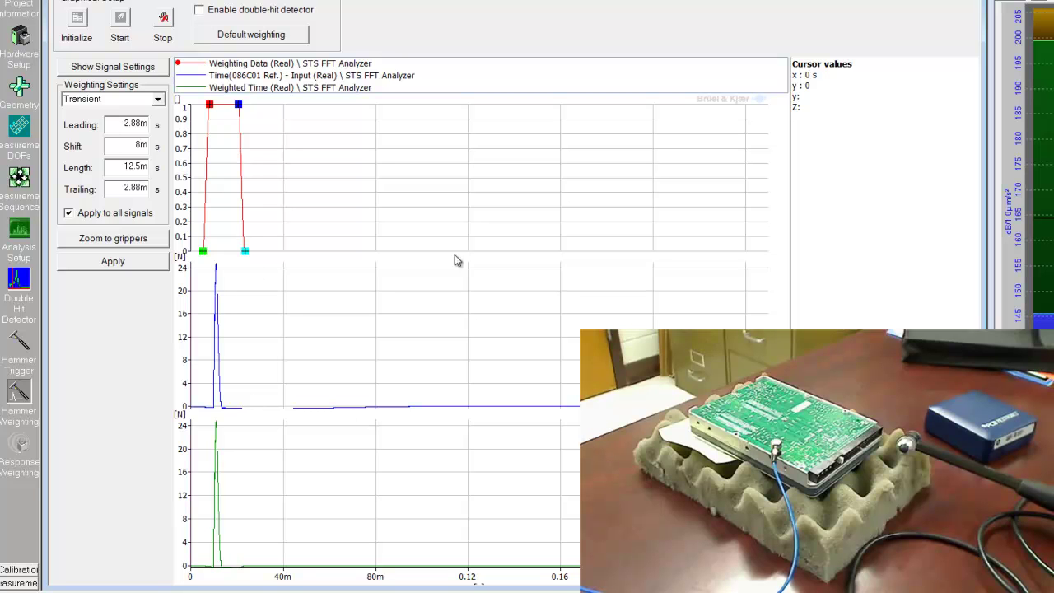
drag(244, 250, 239, 252)
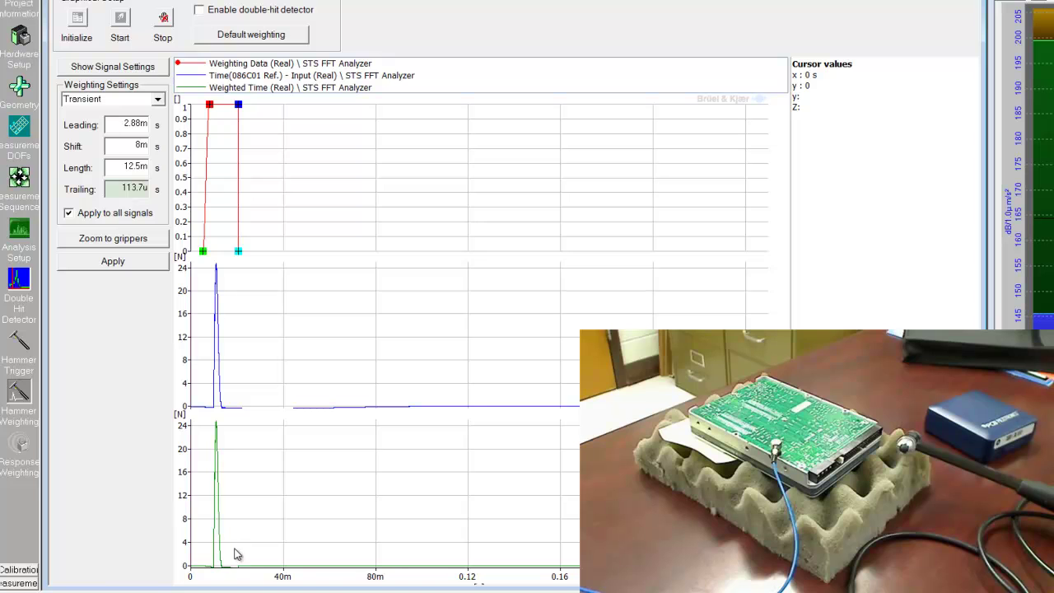
drag(238, 251, 237, 252)
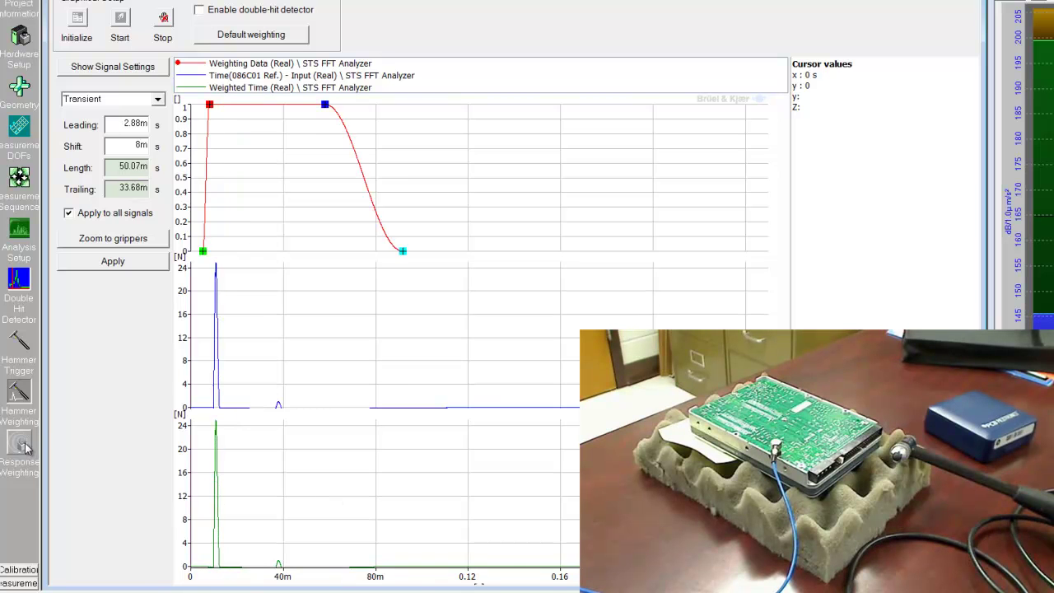
Record a response preview hit and check the exponential window: 3.6 ms leading, 10 ms shift, 125 ms tau.
click(19, 445)
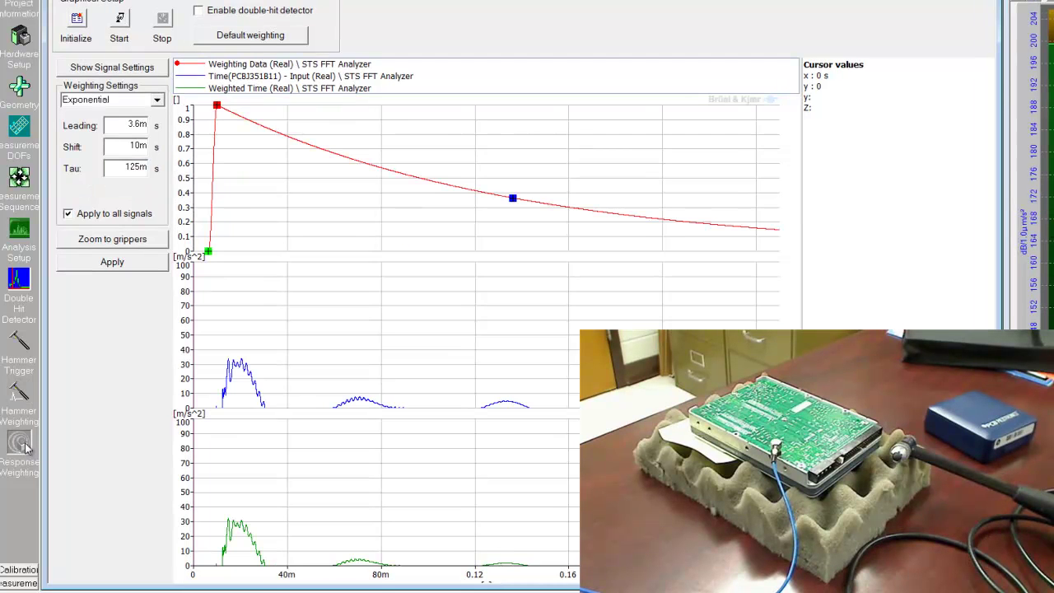
click(119, 19)
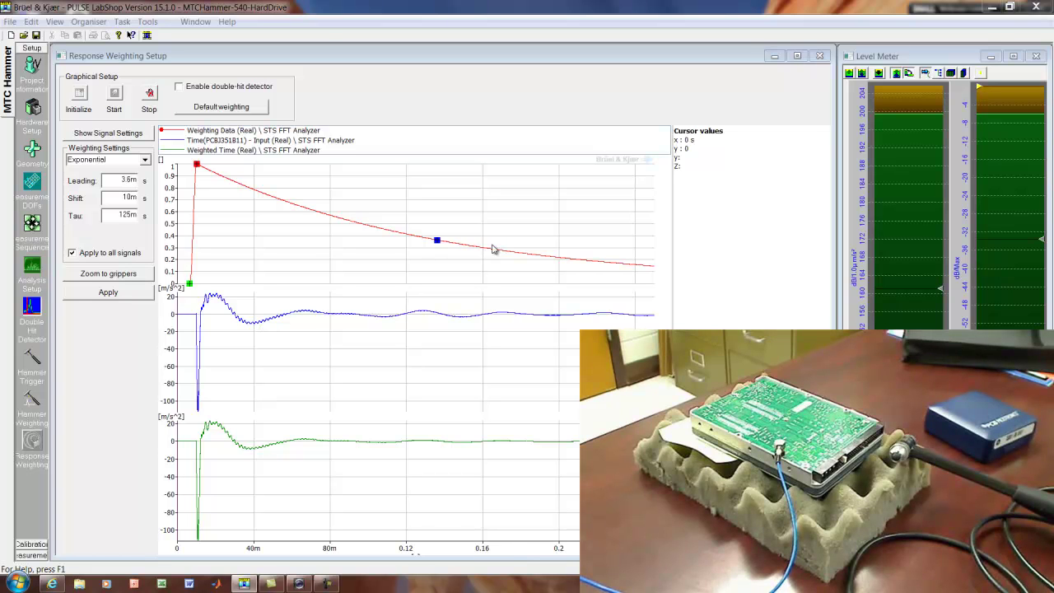
click(151, 96)
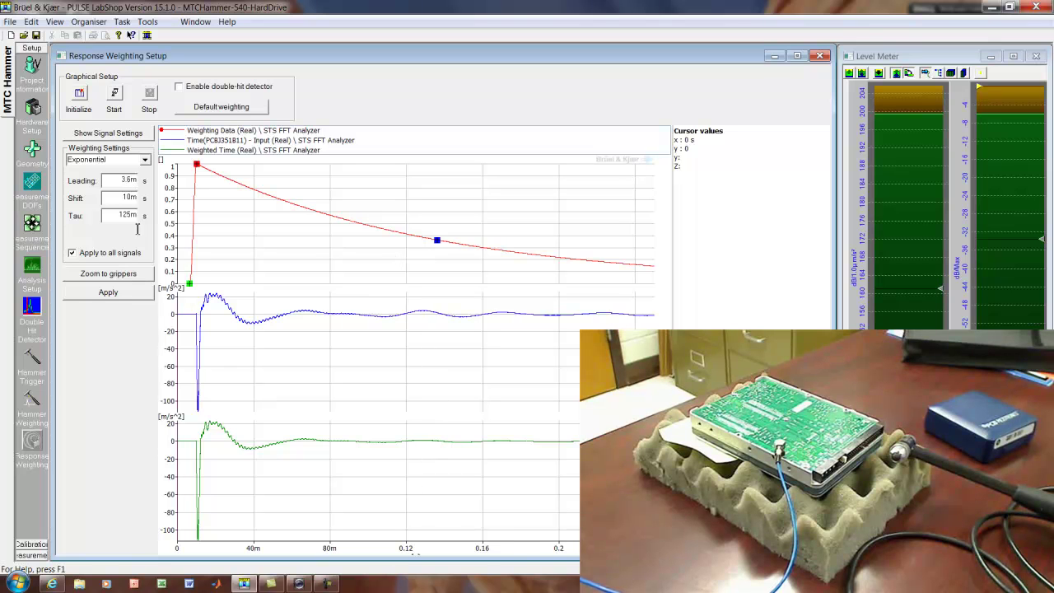
double_click(117, 214)
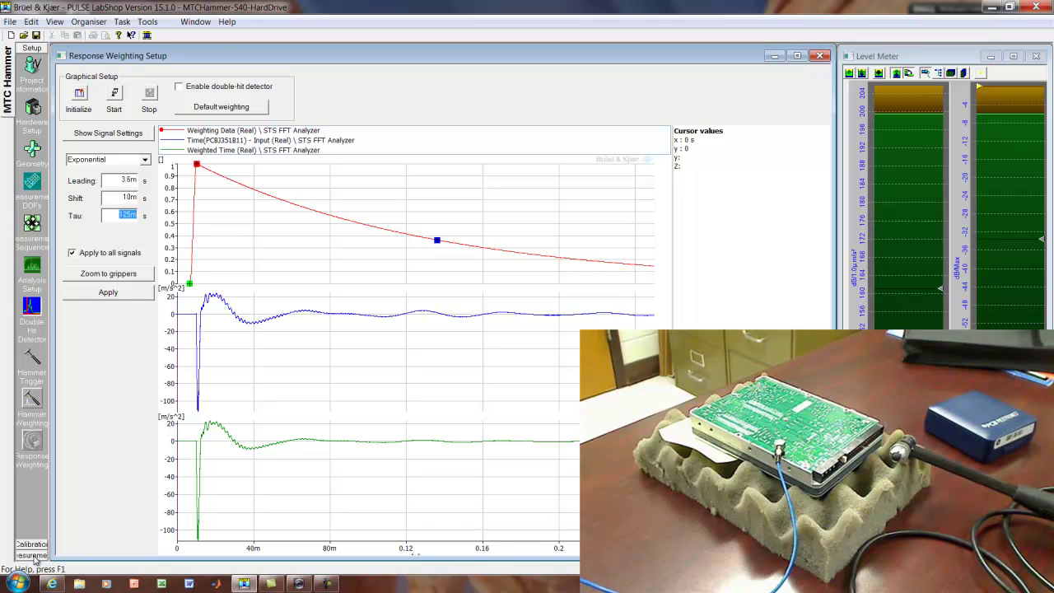
Switch the sidebar to the Measurement task group and open the Measurement workspace.
click(33, 547)
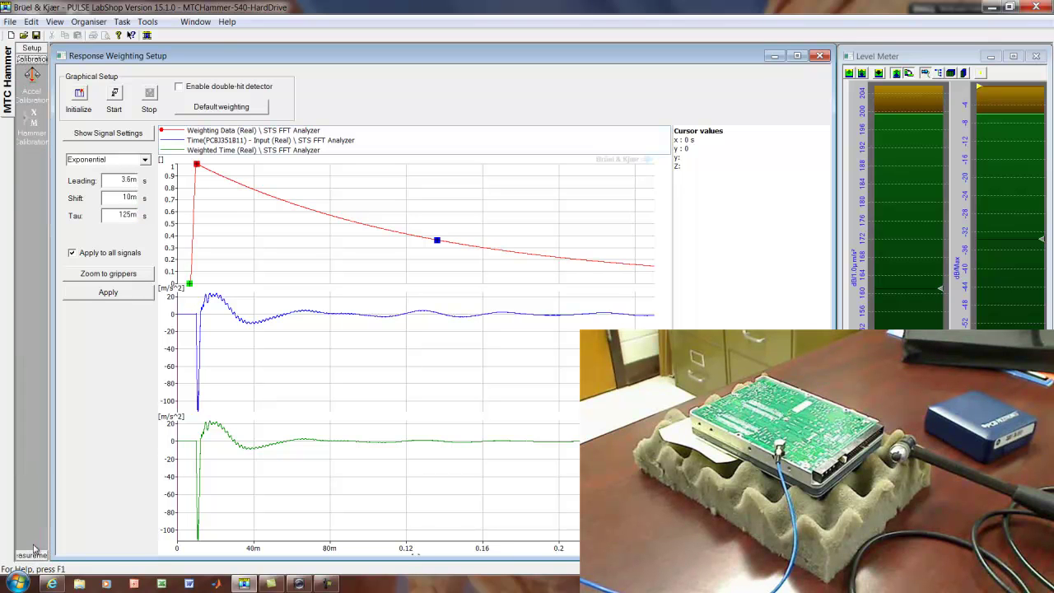
click(29, 557)
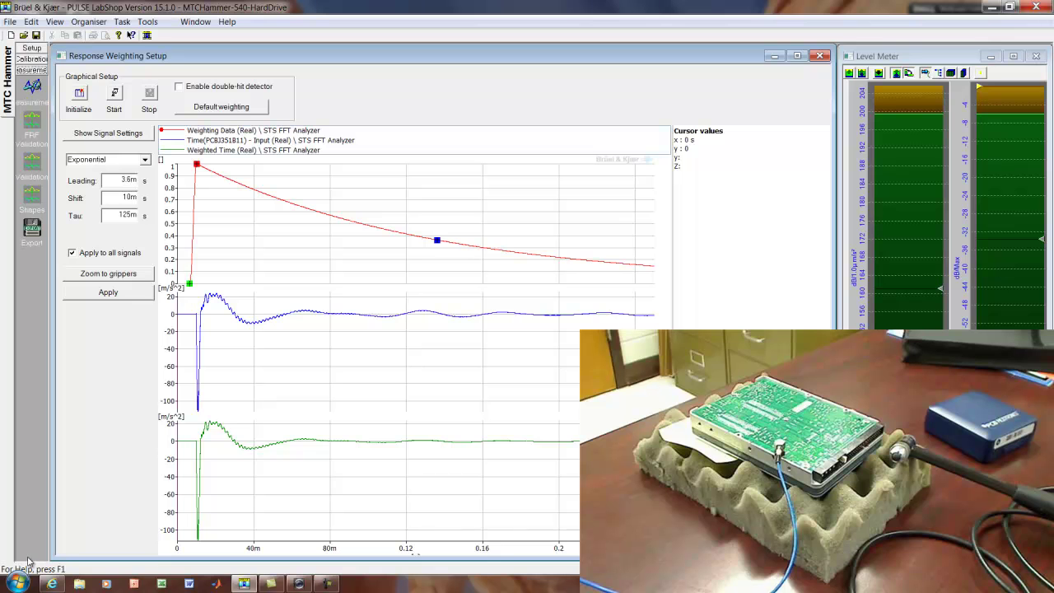
click(32, 86)
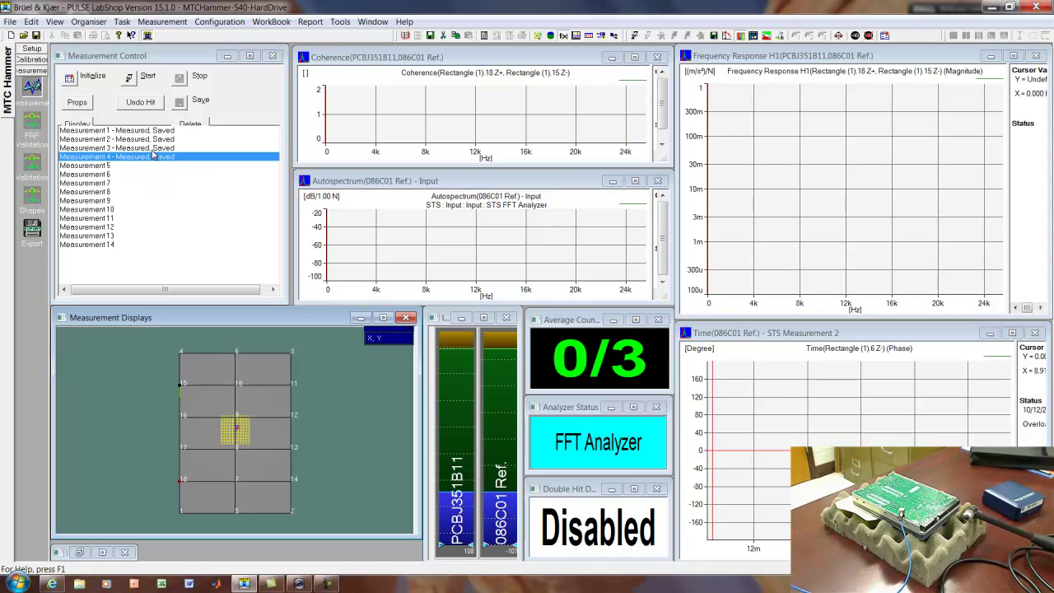
Browse Measurements 3, 5 and 9 in the list, then return to Measurement 1.
click(185, 126)
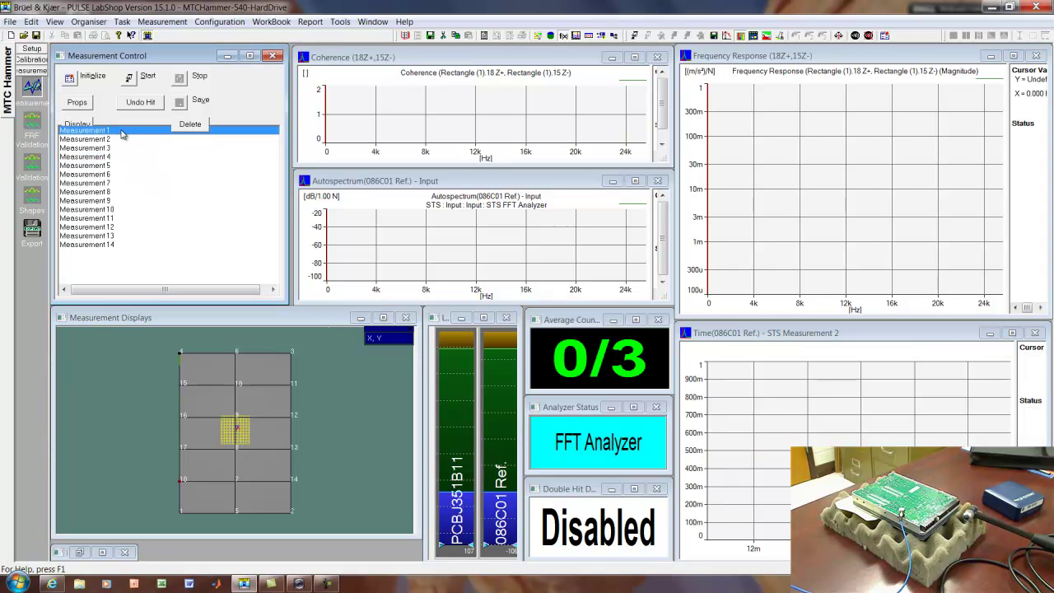
click(126, 148)
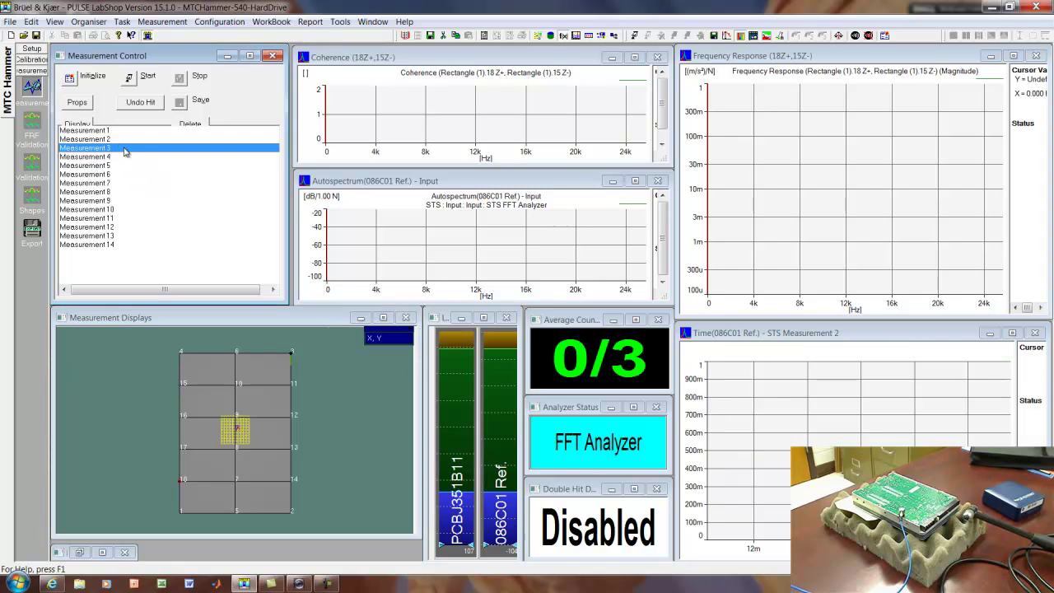
click(122, 165)
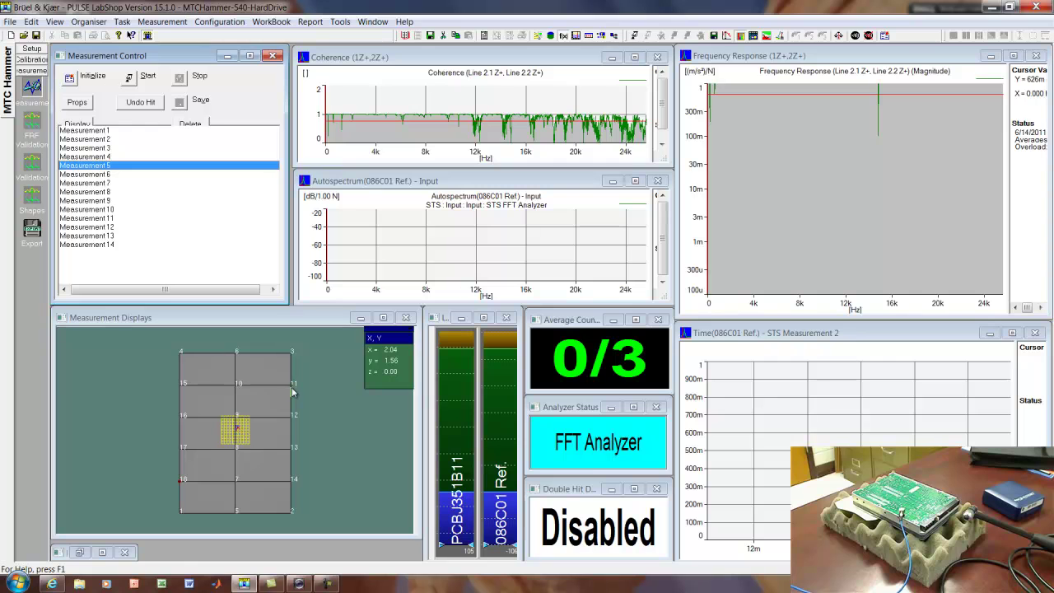
click(107, 201)
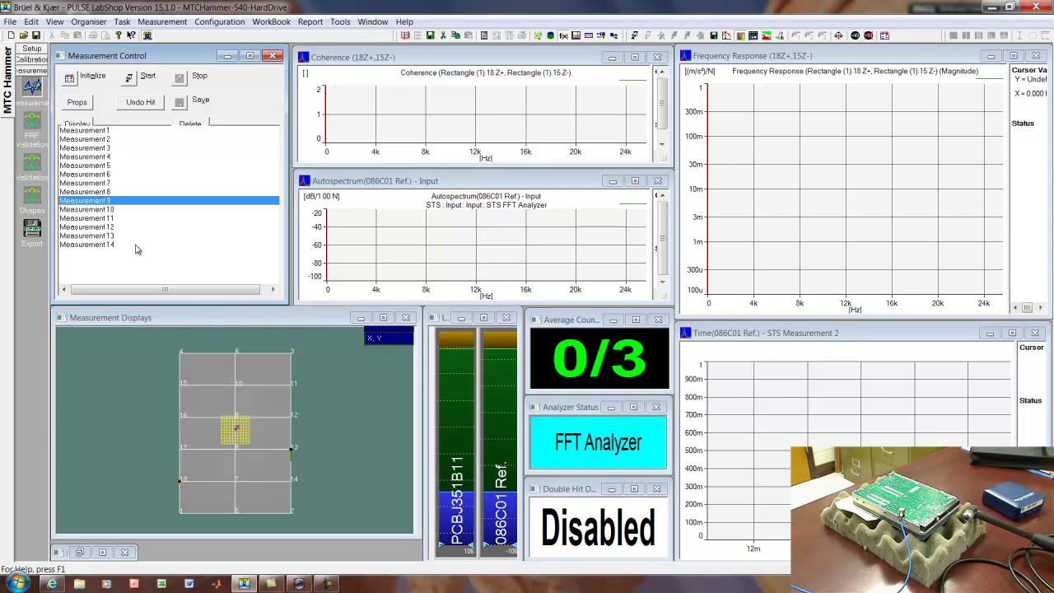
click(111, 130)
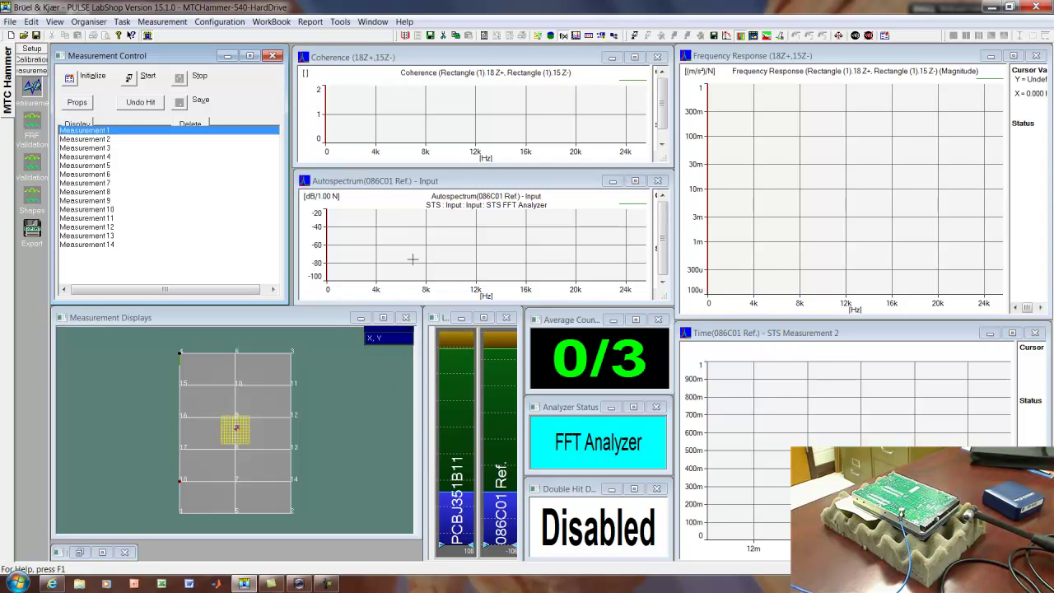
Start Measurement 1 and record the first hammer hit, reaching 1/3 averages.
click(131, 83)
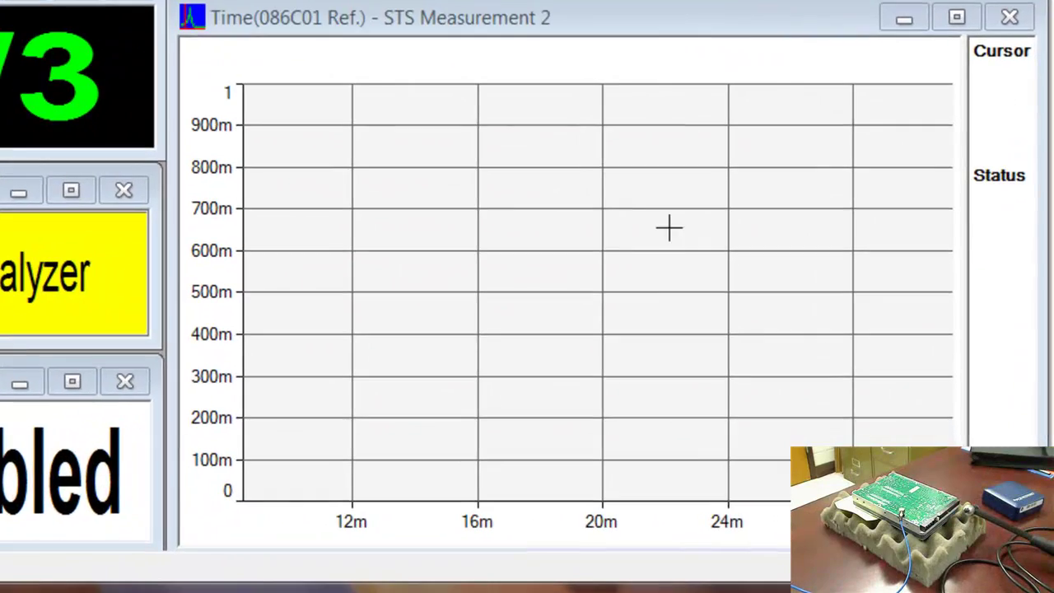
Inspect the time display's properties, leaving its function group unchanged.
right_click(873, 414)
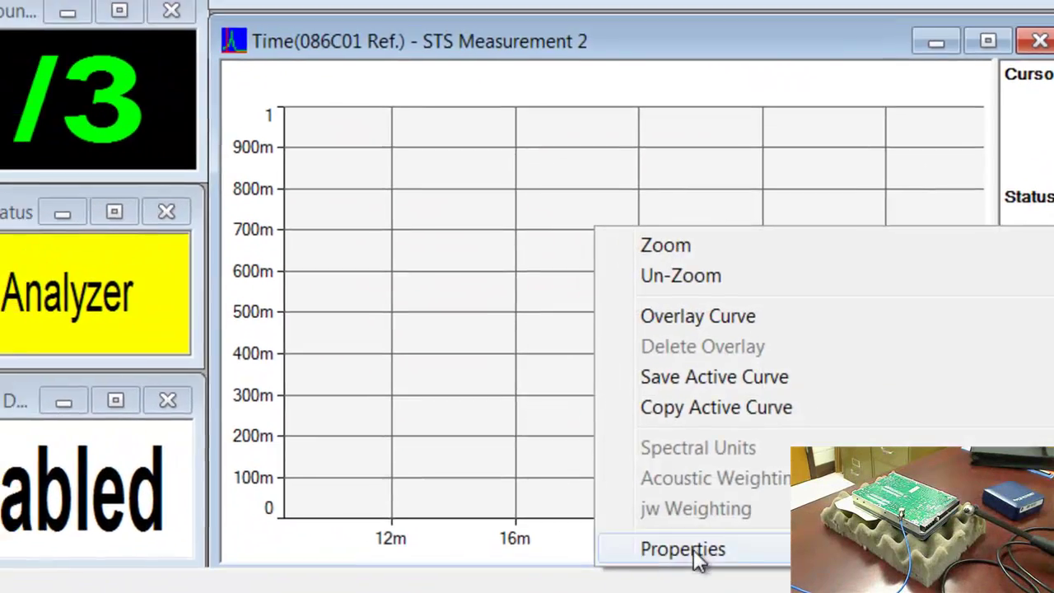
click(648, 532)
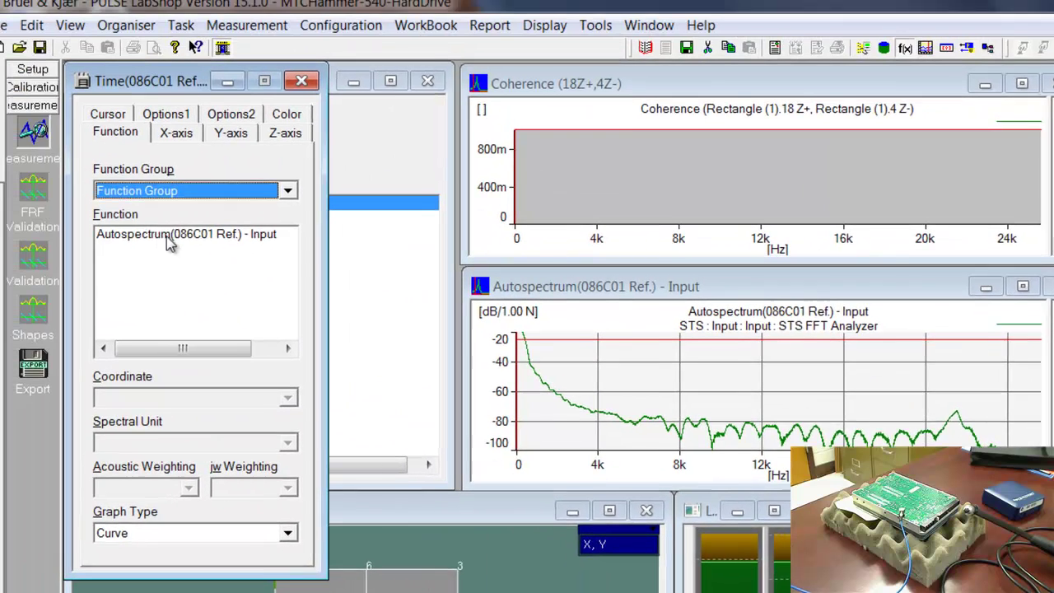
click(288, 191)
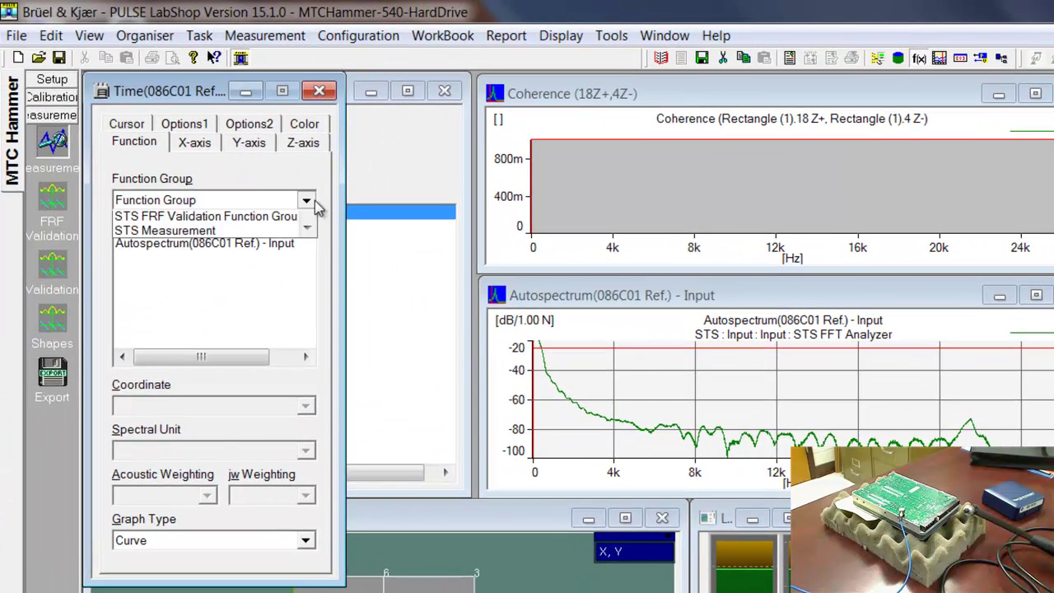
click(288, 190)
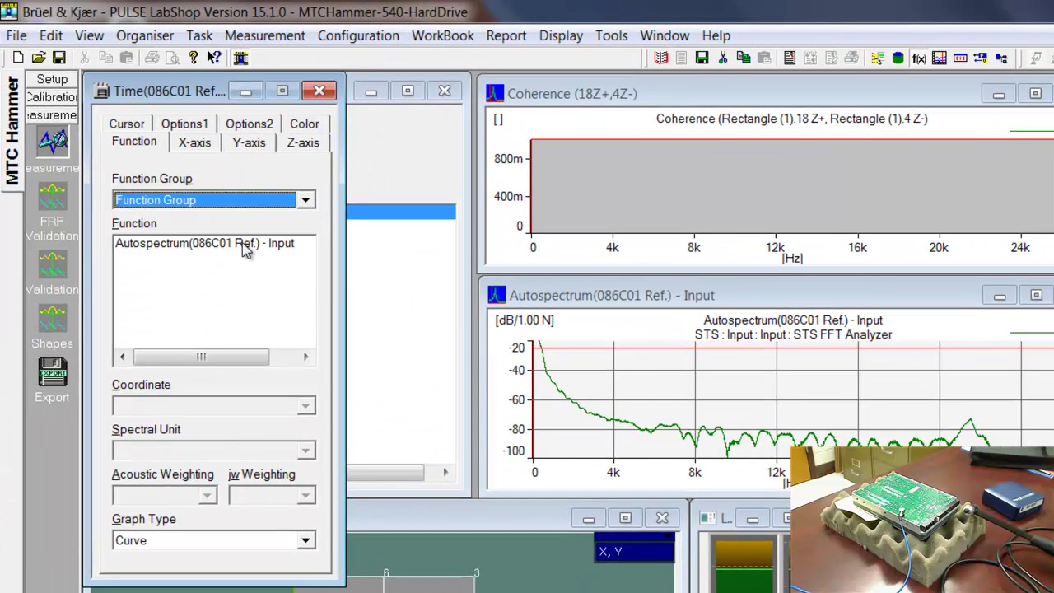
click(246, 91)
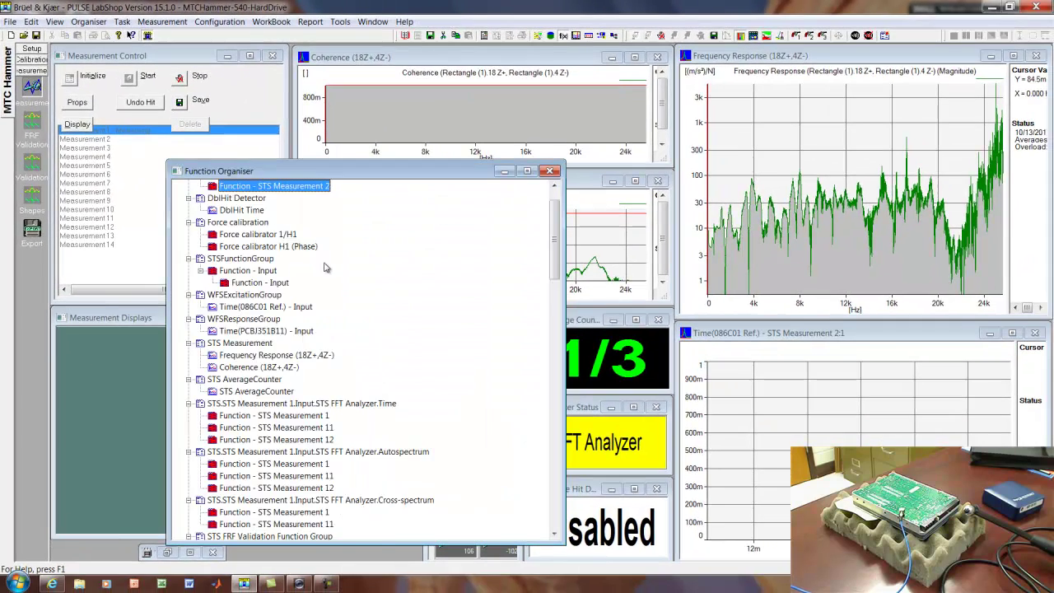
Make the reference time function follow the Input measurement mark, giving Time(086C01 Ref.) - Input.
scroll(325, 268, up, 1)
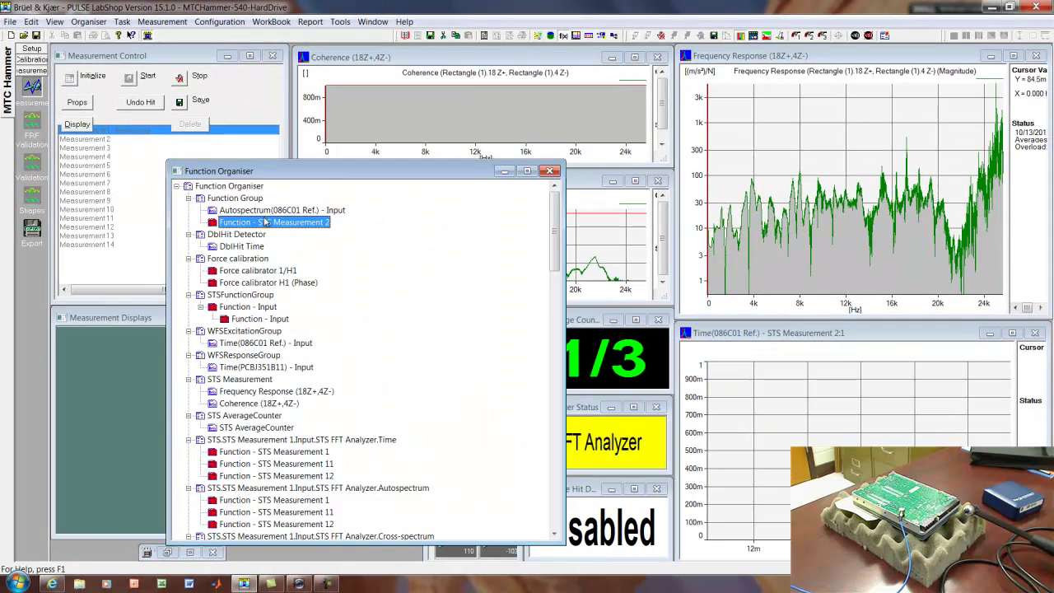
right_click(267, 227)
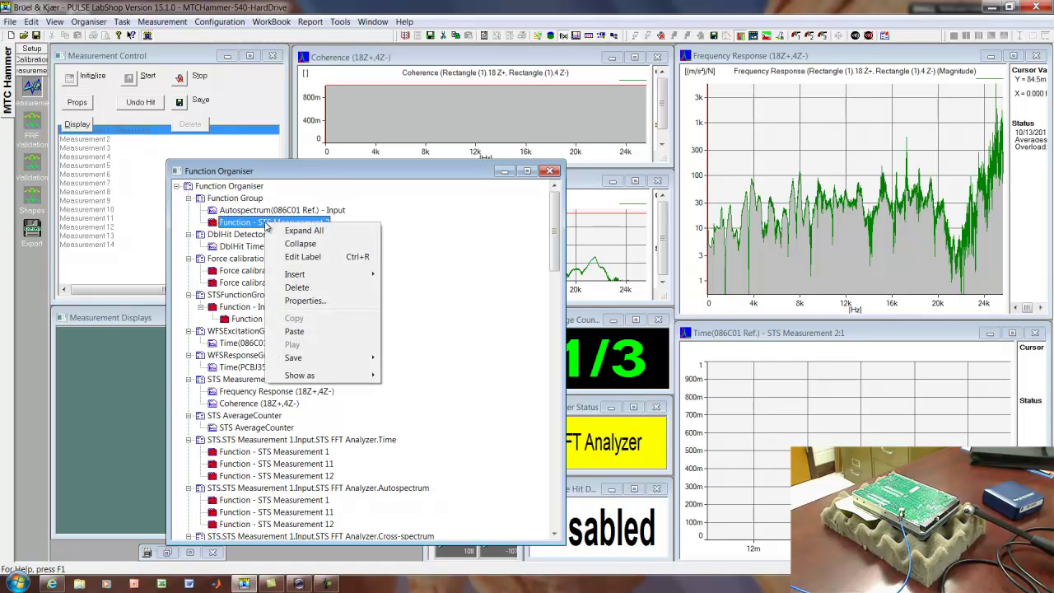
click(309, 301)
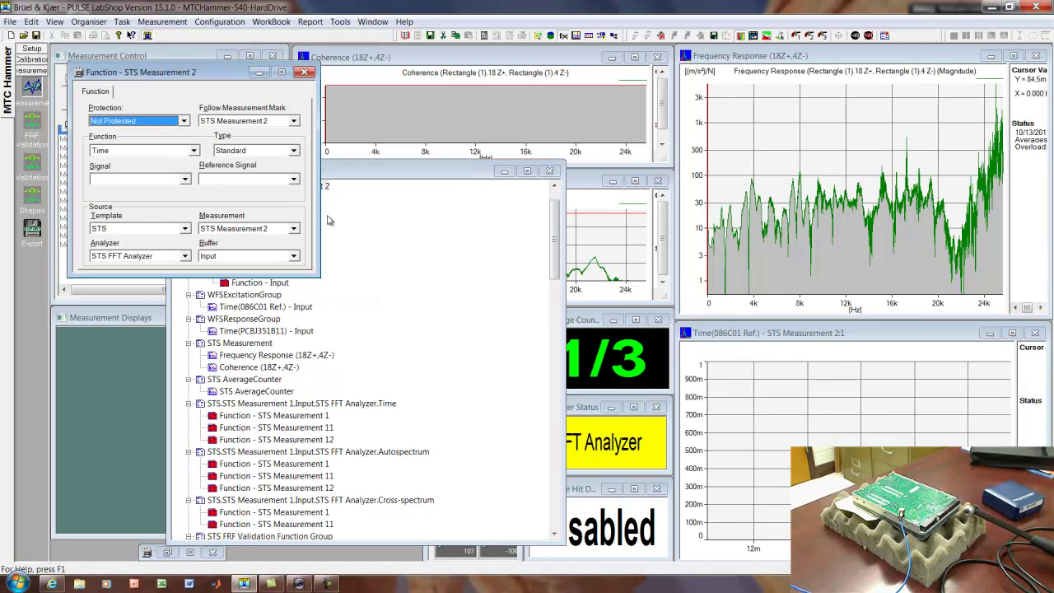
click(251, 122)
click(282, 133)
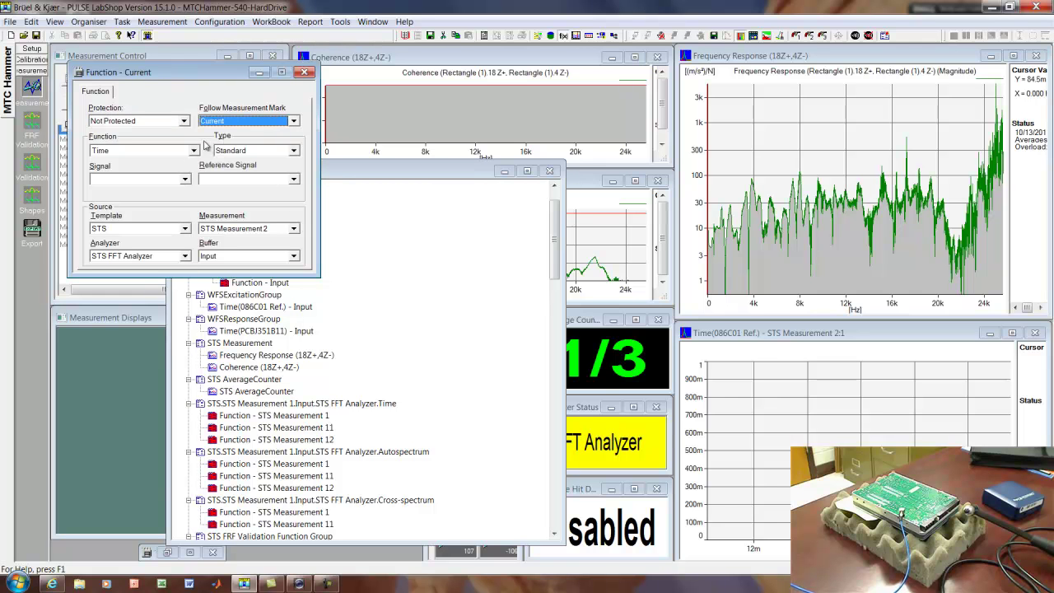
click(186, 180)
click(186, 176)
click(257, 123)
click(269, 170)
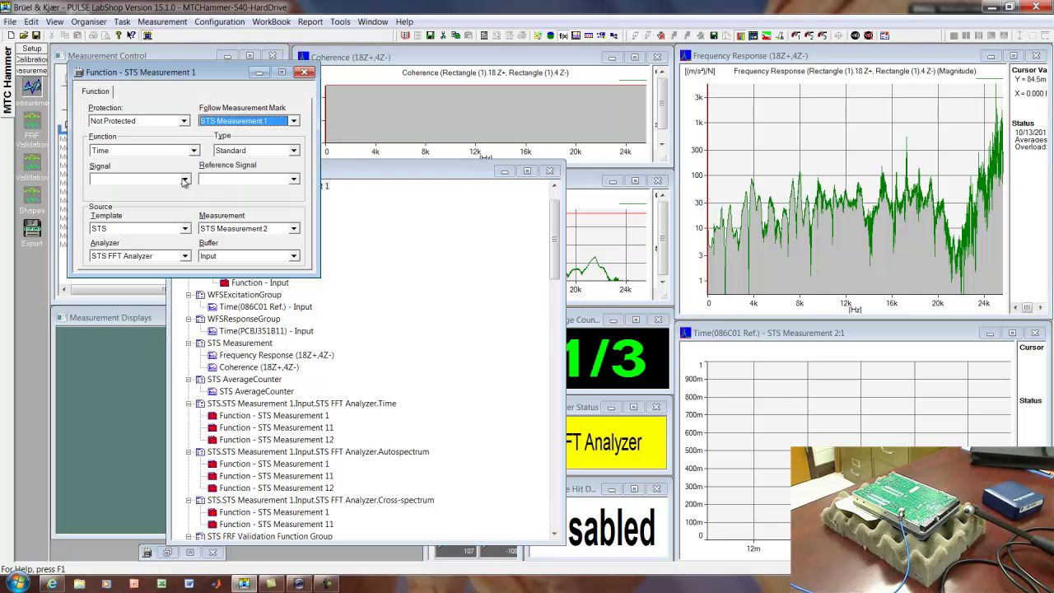
click(186, 180)
click(274, 122)
click(288, 122)
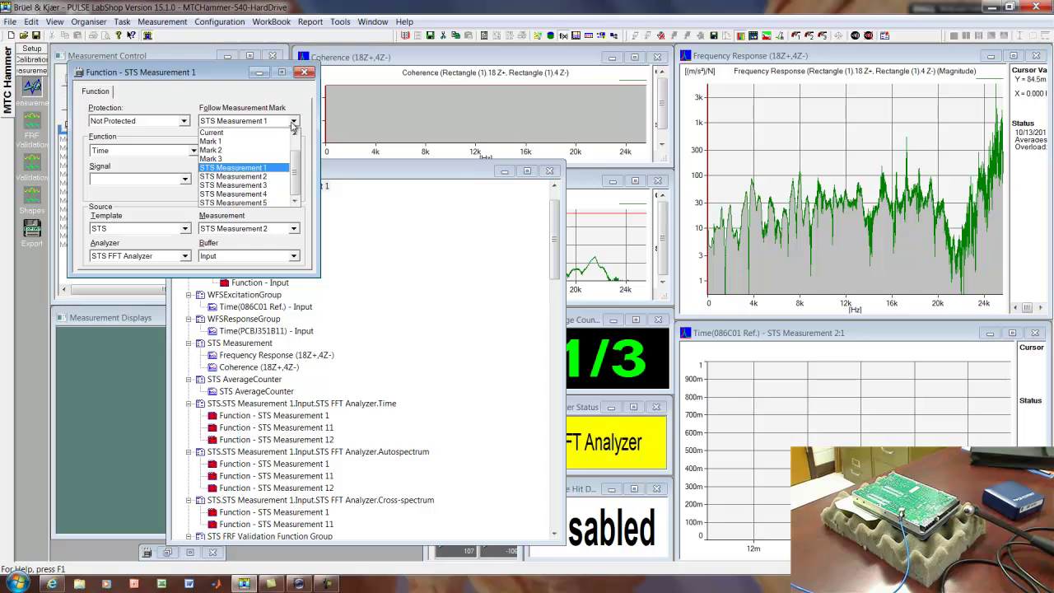
scroll(298, 159, up, 2)
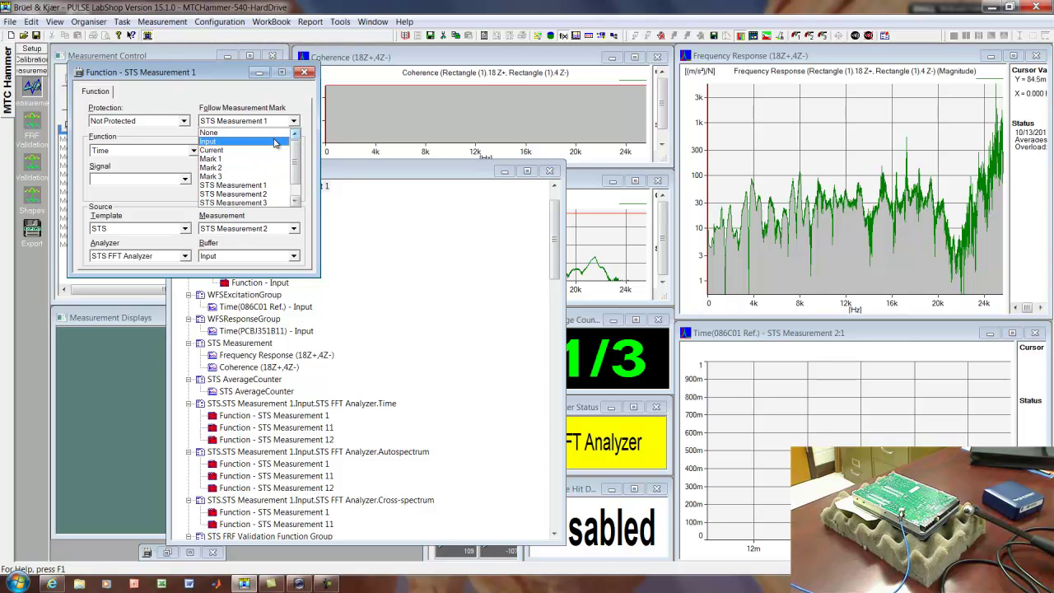
click(239, 133)
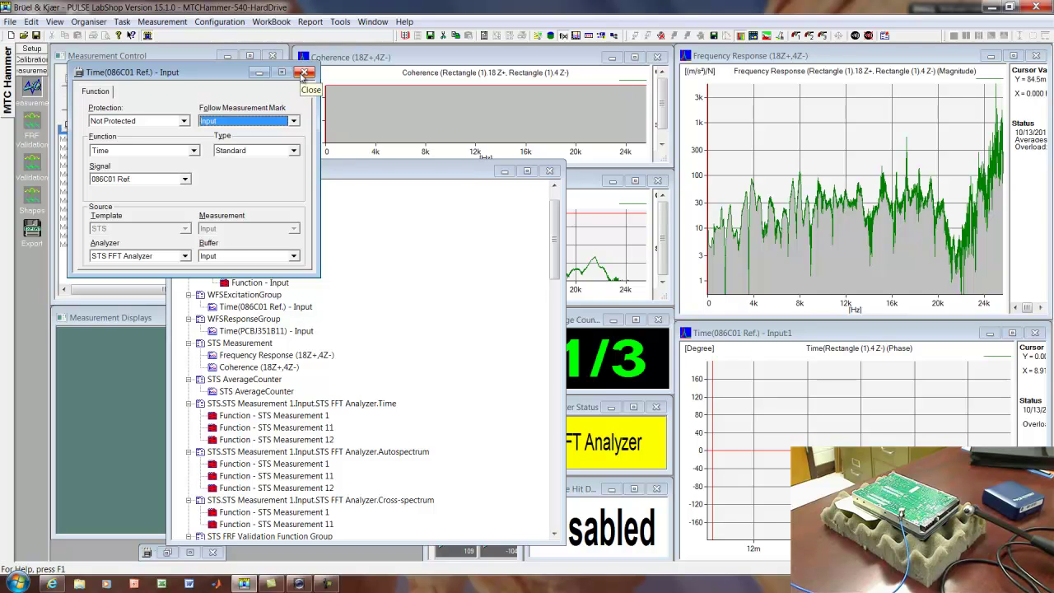
click(304, 74)
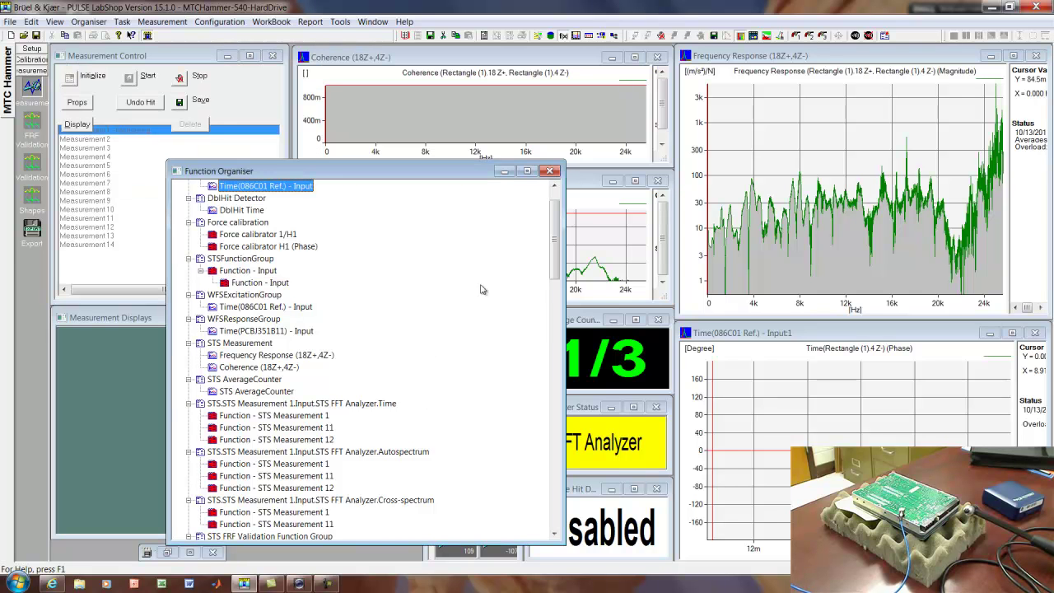
Zoom the Time(086C01 Ref.) force plot onto the hammer impact pulse near 10 ms.
scroll(384, 251, up, 1)
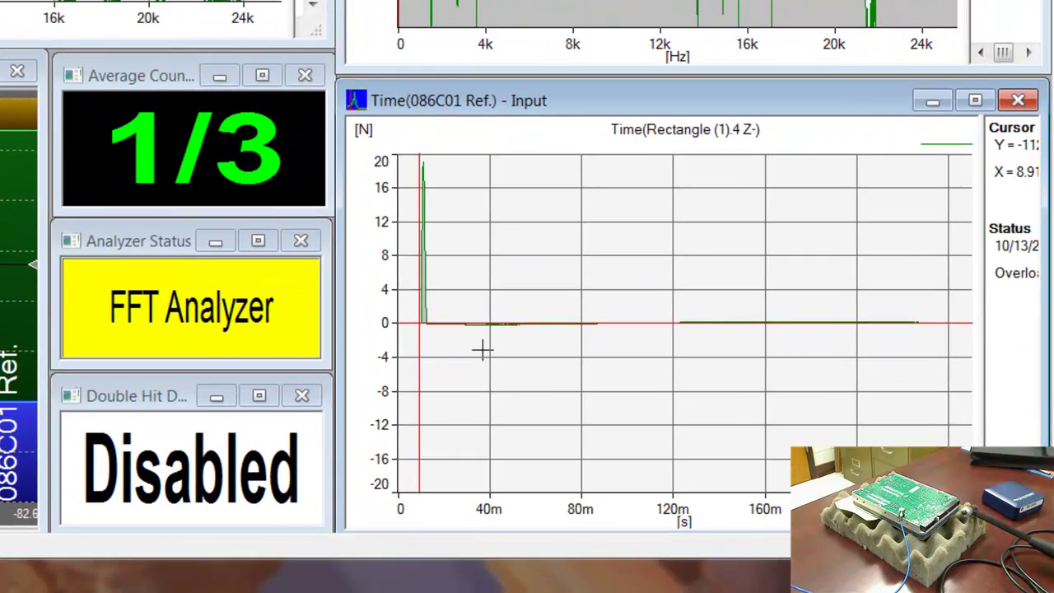
right_click(509, 370)
click(512, 80)
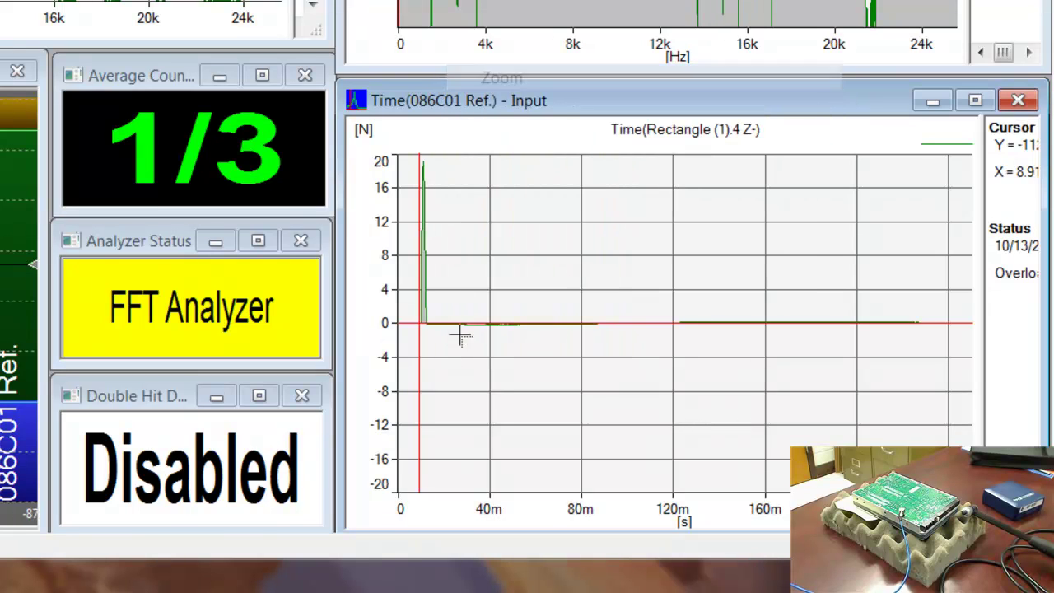
drag(407, 346, 584, 161)
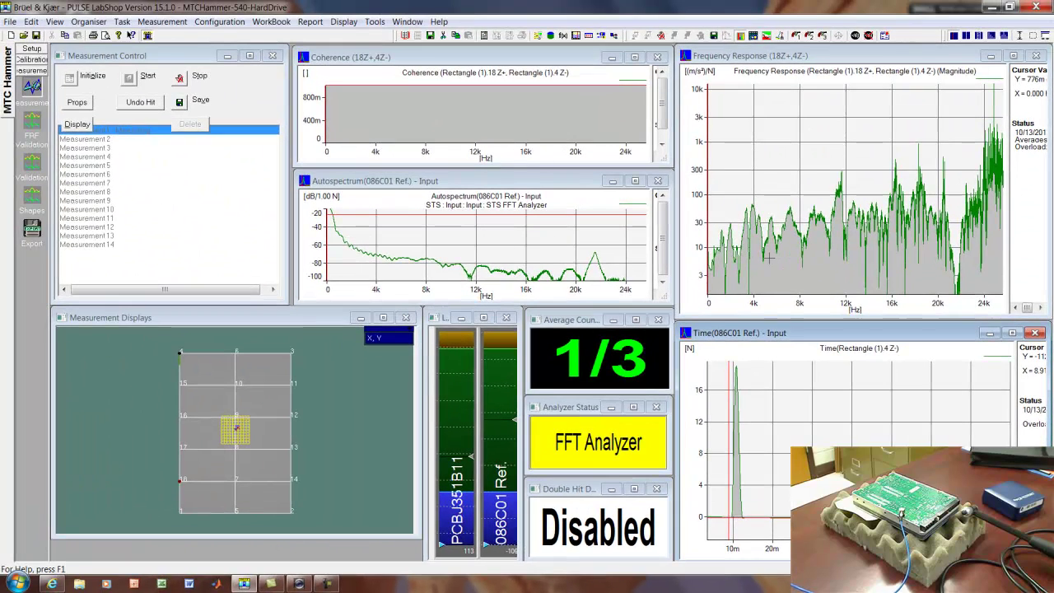
Shift the Frequency Response amplitude range up a decade and undo a bad hammer hit.
drag(699, 144, 699, 190)
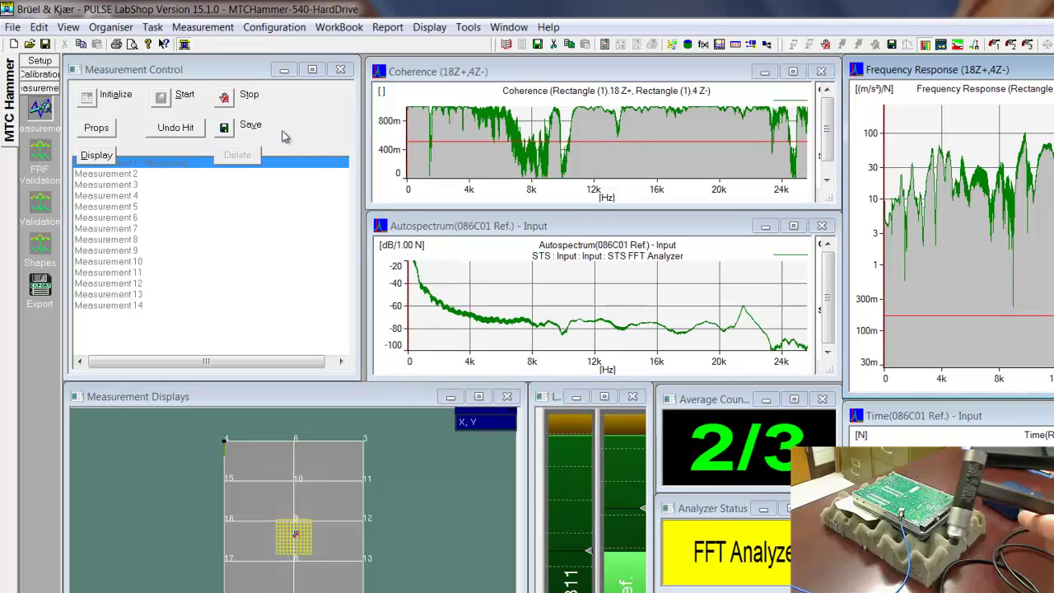
click(168, 122)
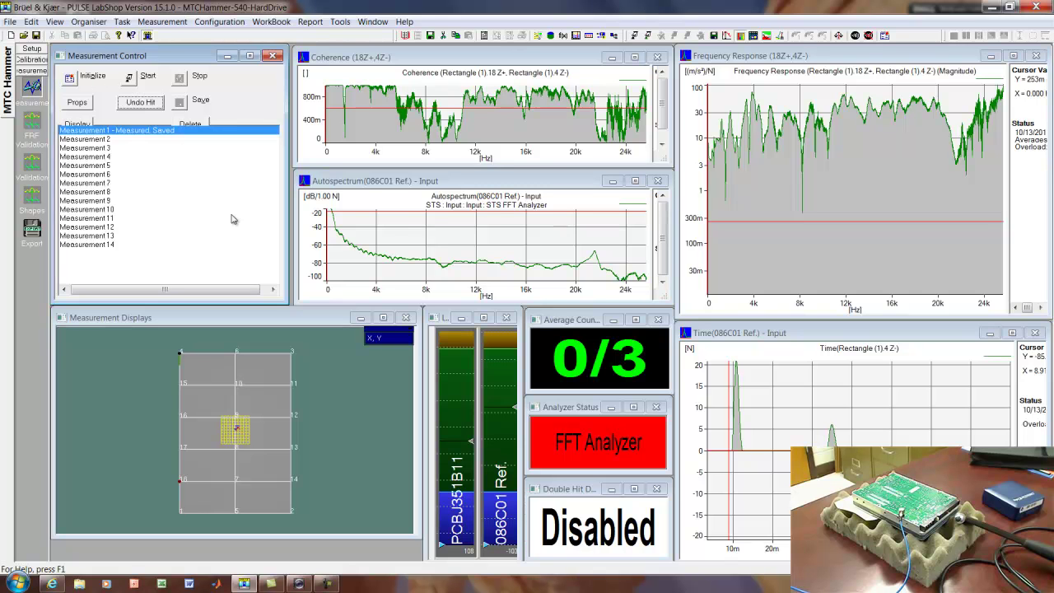
Autoscale the Autospectrum(086C01 Ref.) y-axis to about -20 to -80 dB.
click(321, 231)
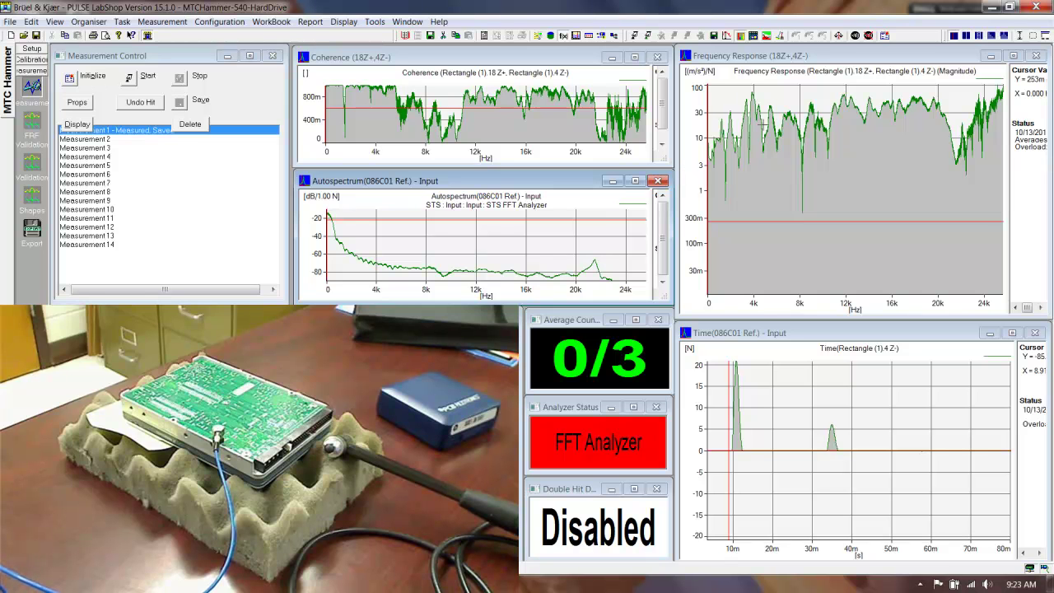
right_click(759, 93)
click(763, 93)
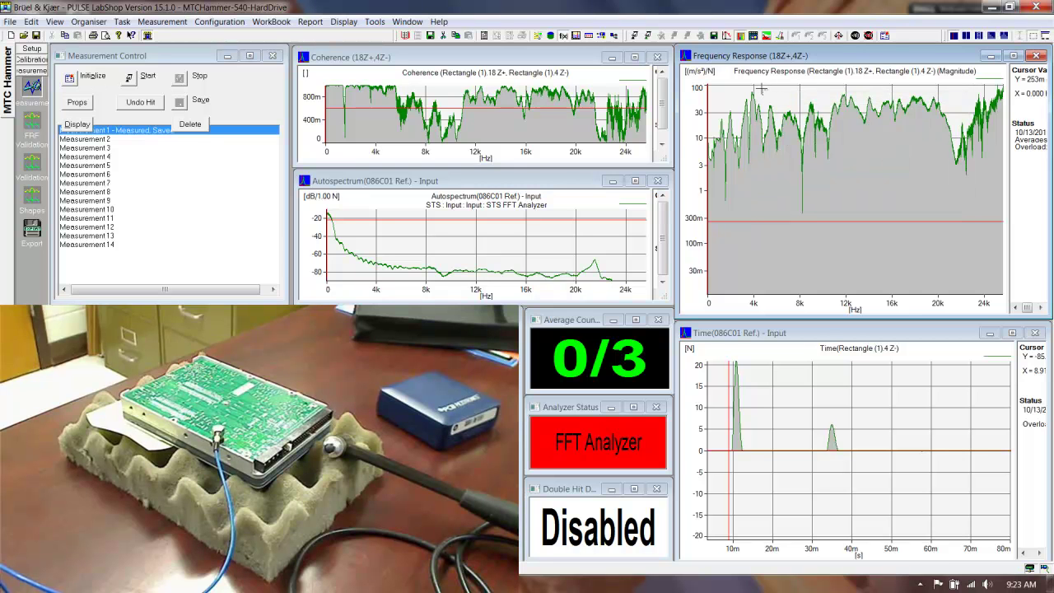
drag(762, 89, 705, 298)
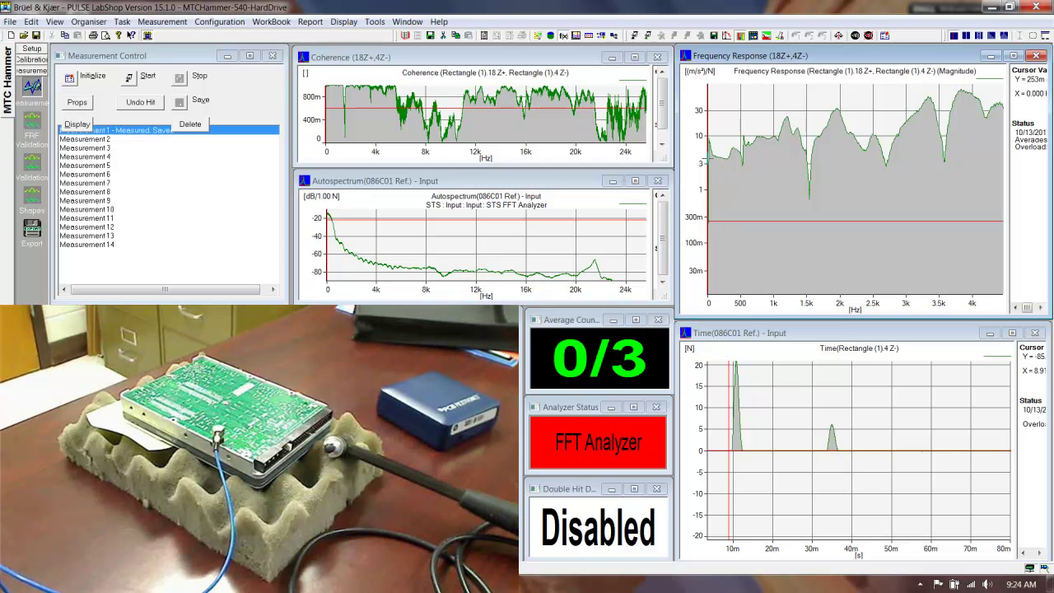
right_click(778, 100)
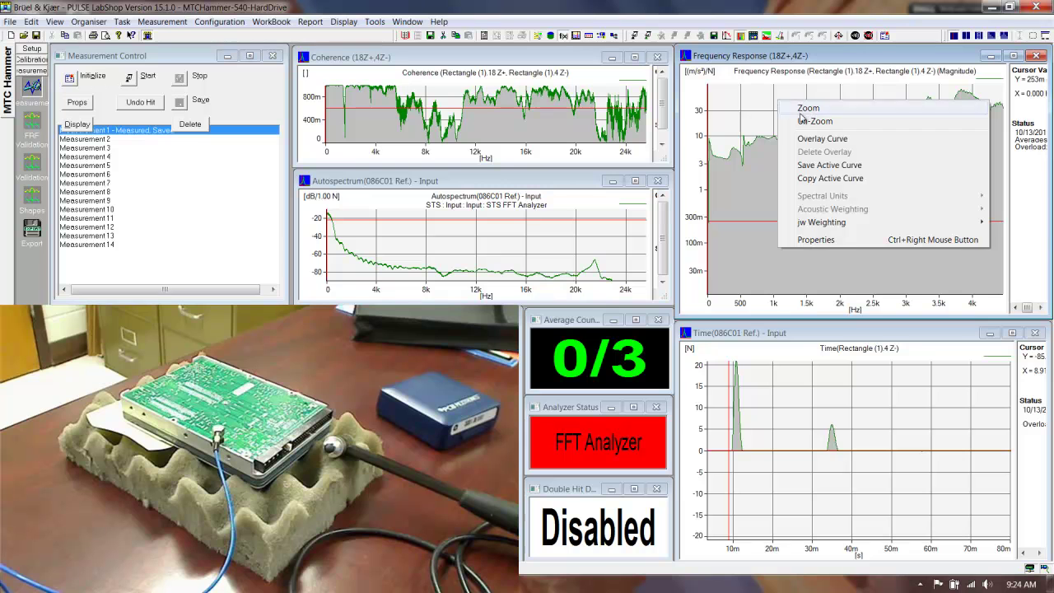
click(811, 121)
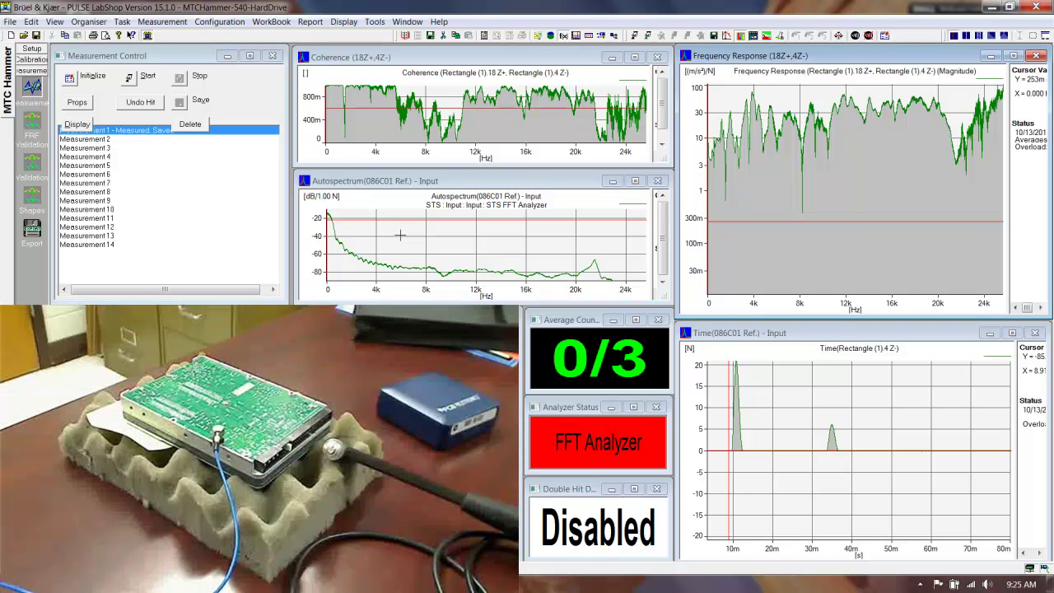
Re-measure Measurement 1 with three hits, rejecting poor ones with Undo Hit.
click(139, 77)
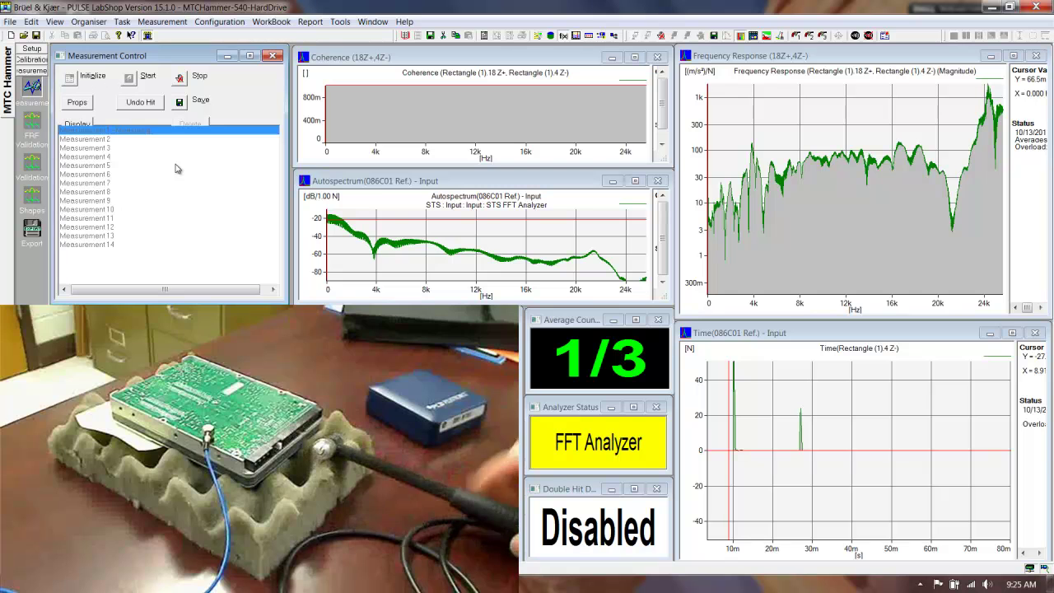
click(140, 102)
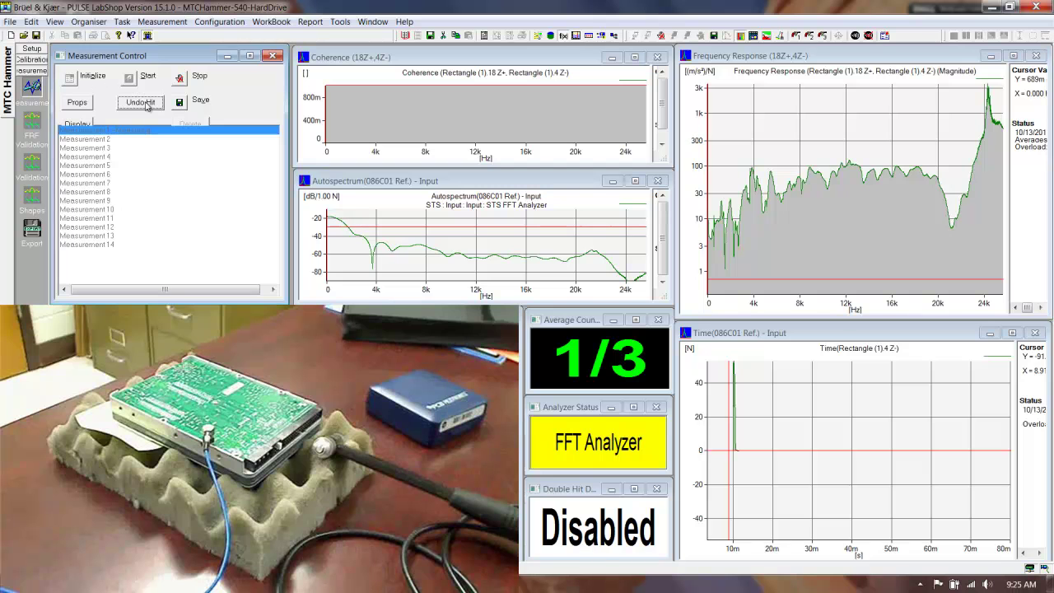
click(147, 105)
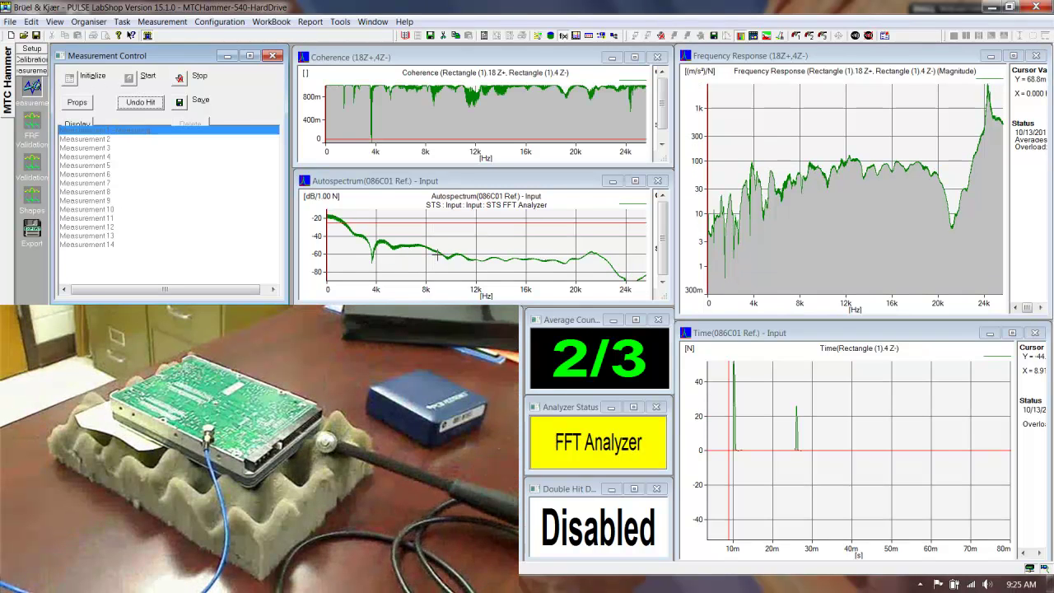
click(139, 105)
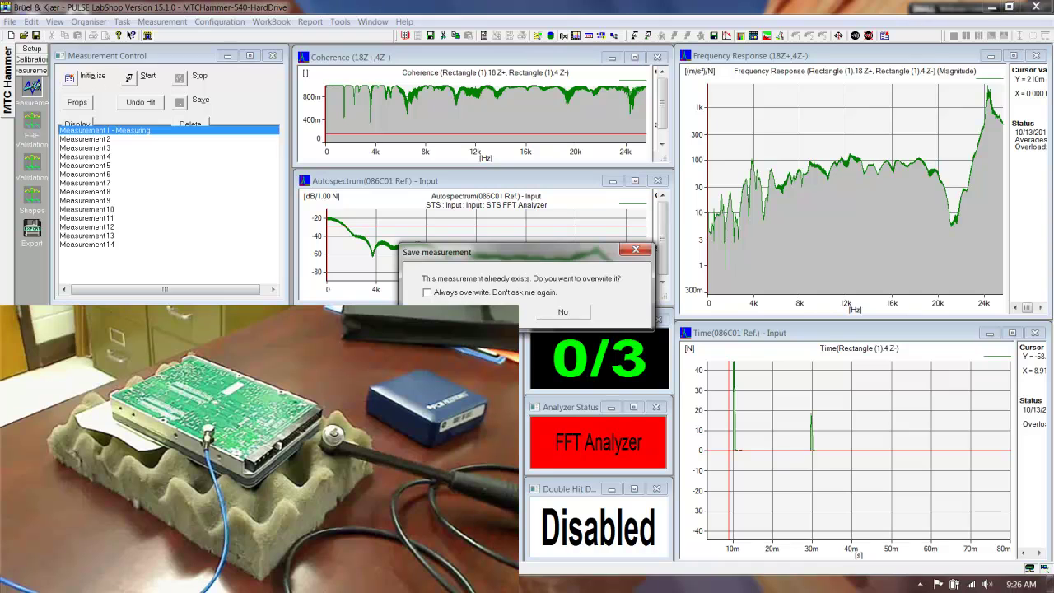
Confirm overwriting the saved Measurement 1 and rescale the frequency response plot.
key(Return)
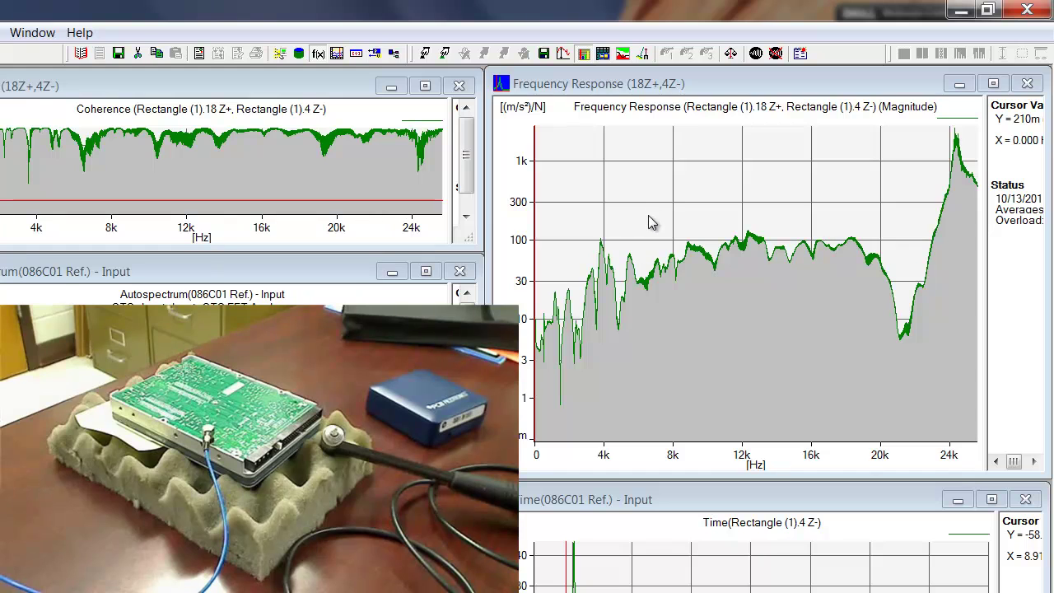
click(651, 222)
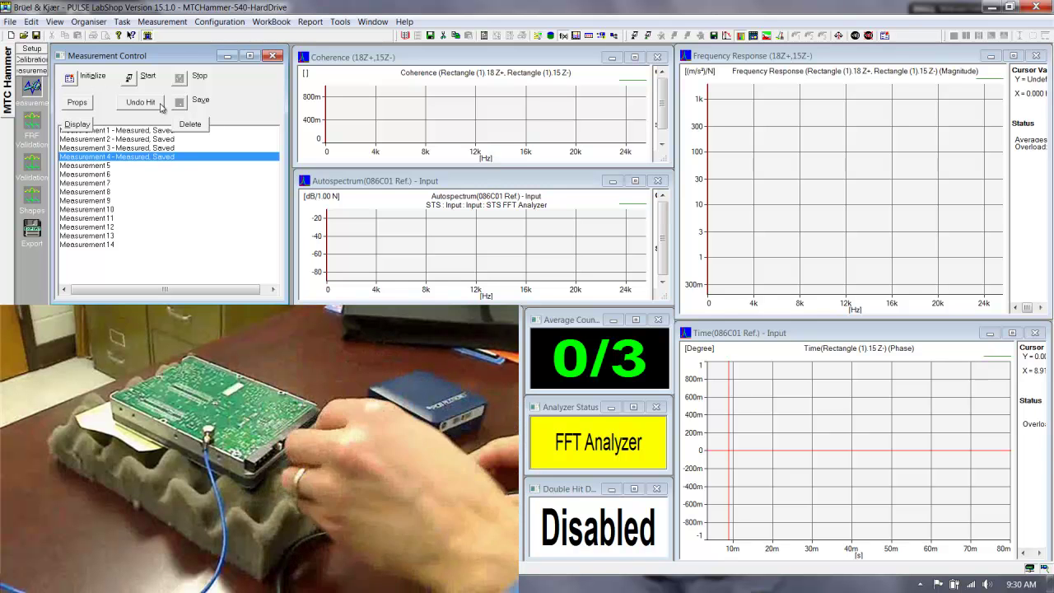
Start measuring point 4Z and zoom the Frequency Response onto roughly 0–6 kHz.
click(161, 108)
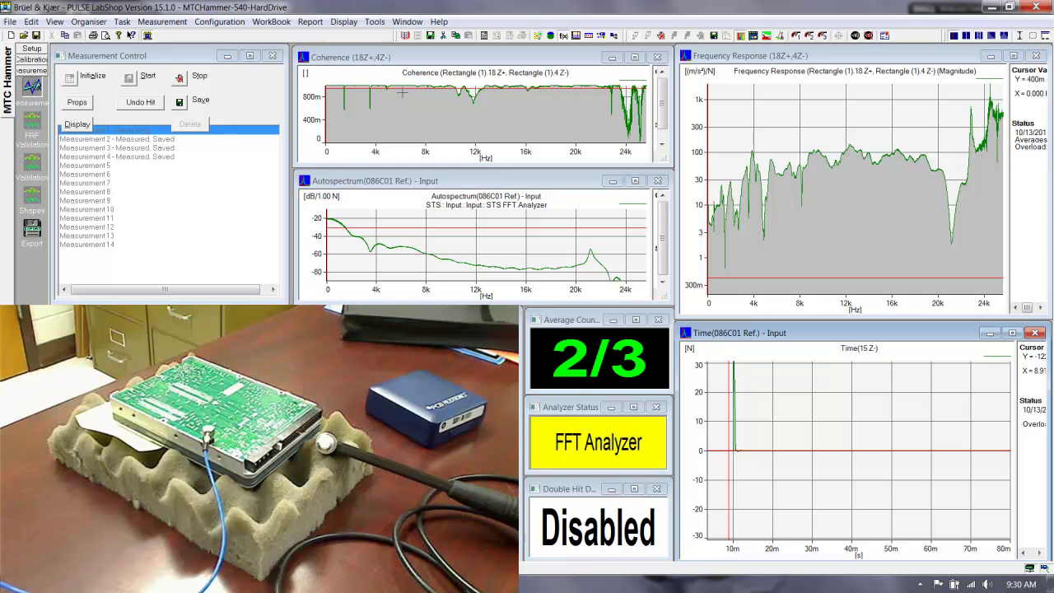
drag(778, 127, 709, 306)
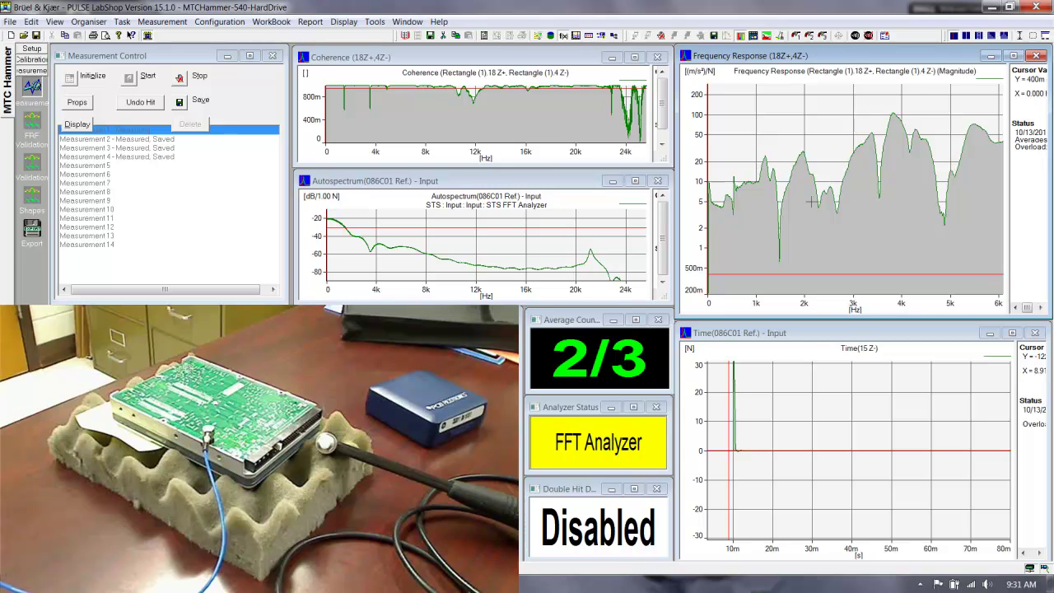
right_click(804, 127)
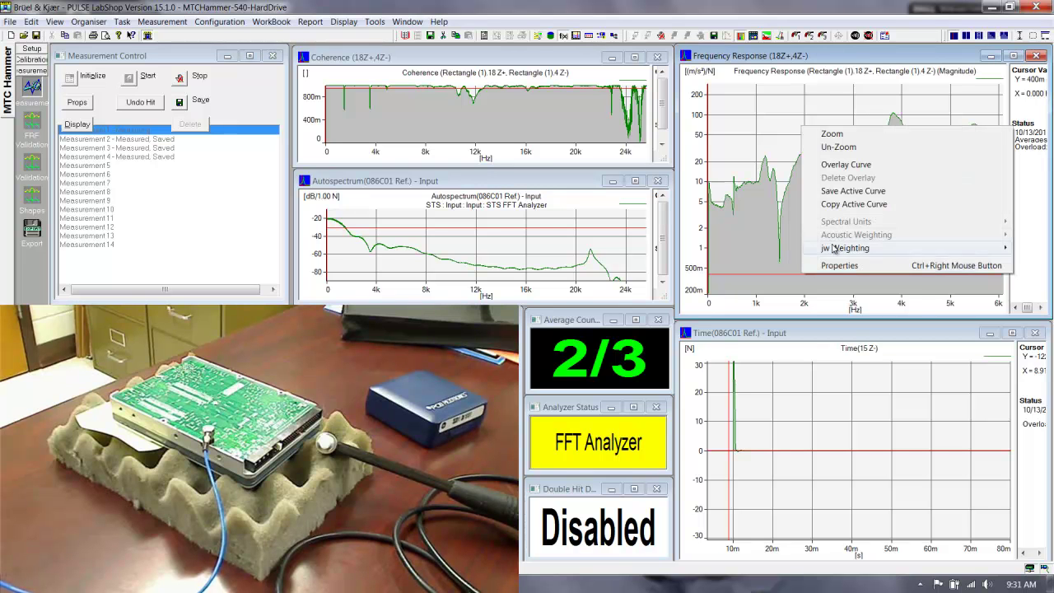